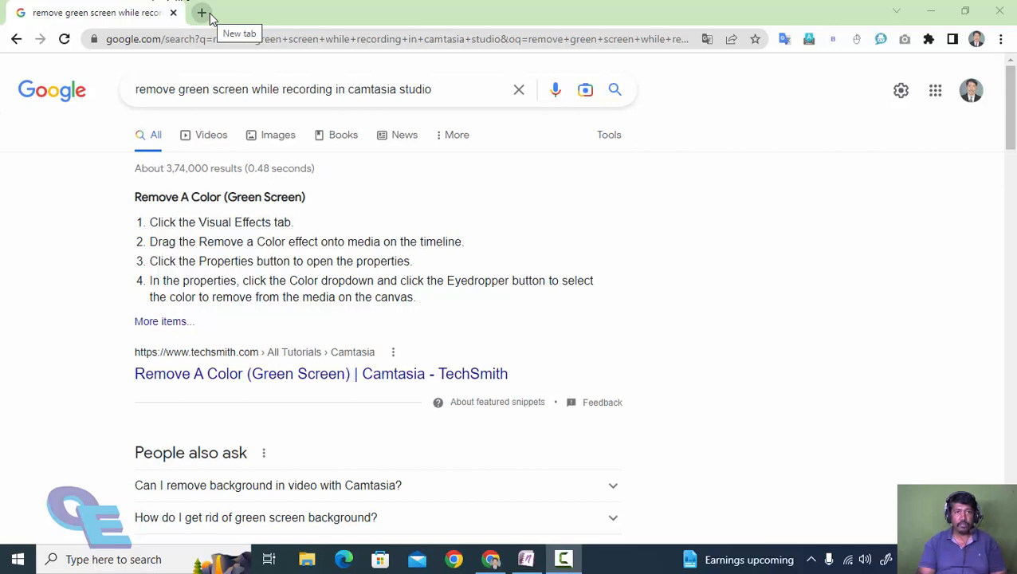
- Open a new browser tab and close the one with the Camtasia green-screen search
click(295, 87)
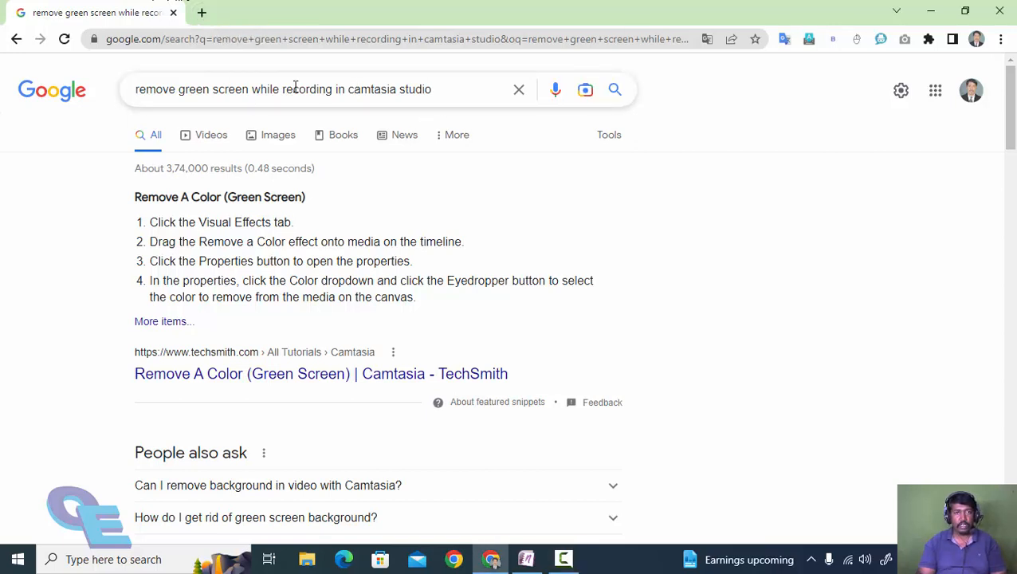
click(435, 90)
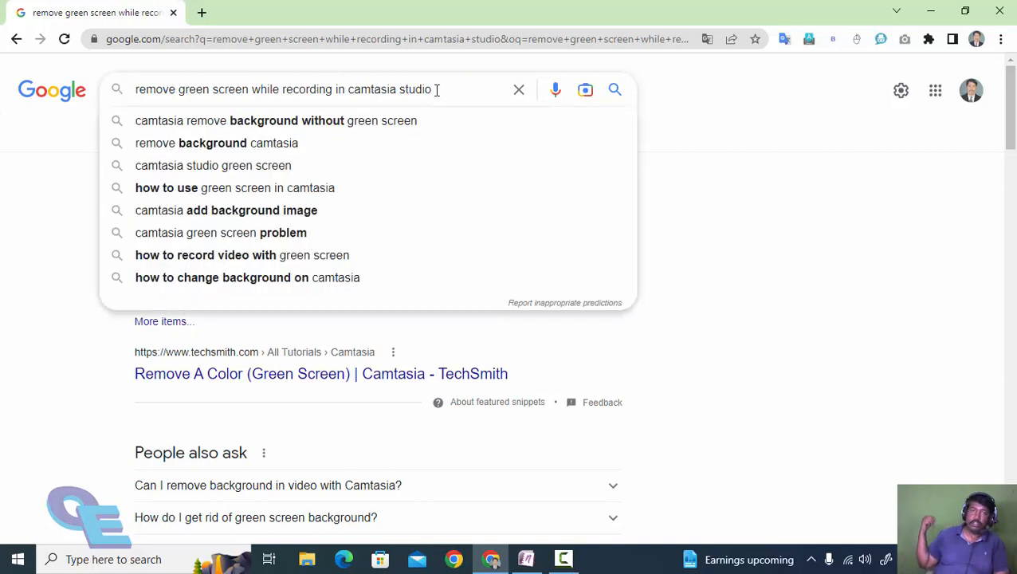
click(517, 90)
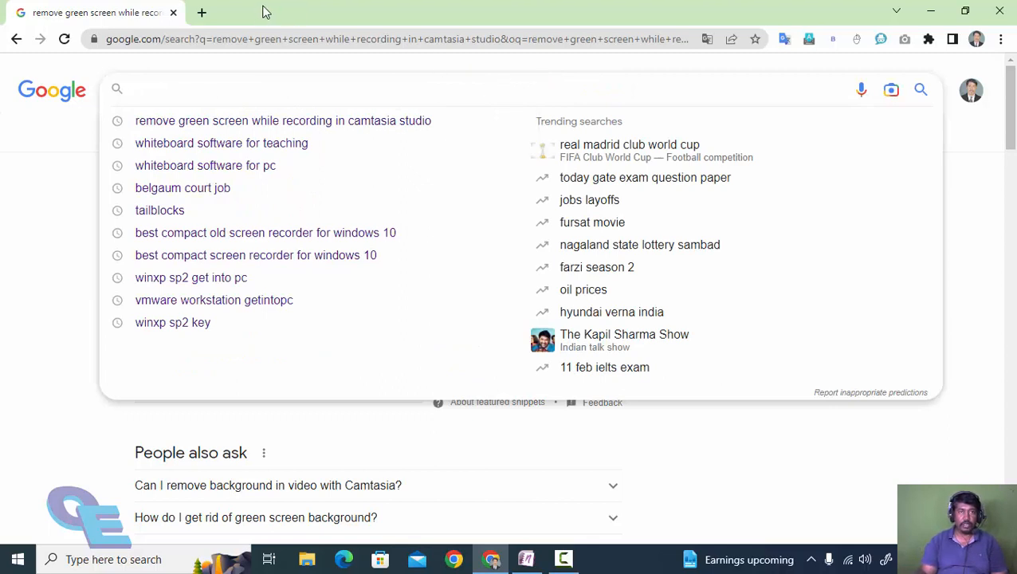
click(201, 12)
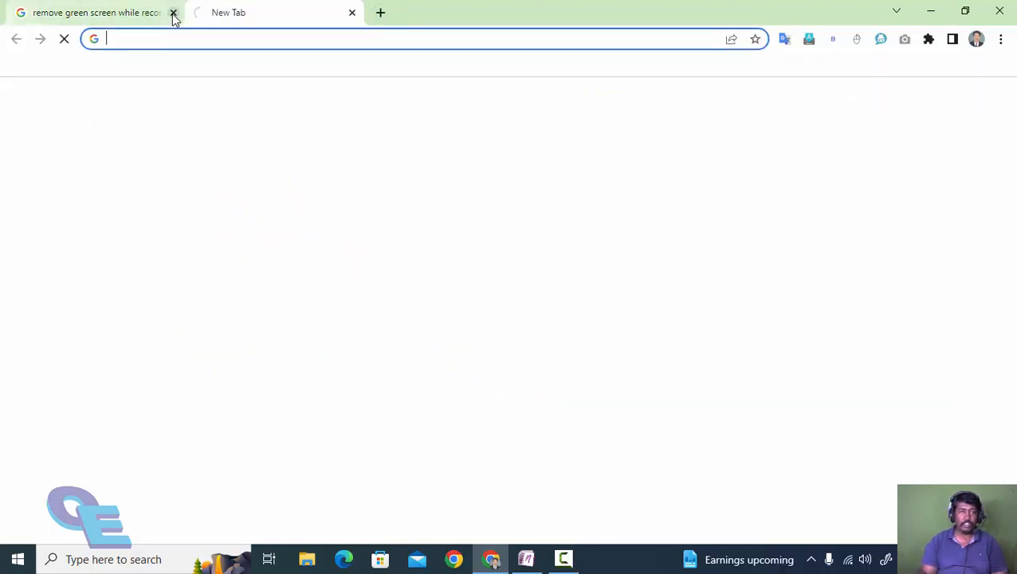
click(173, 13)
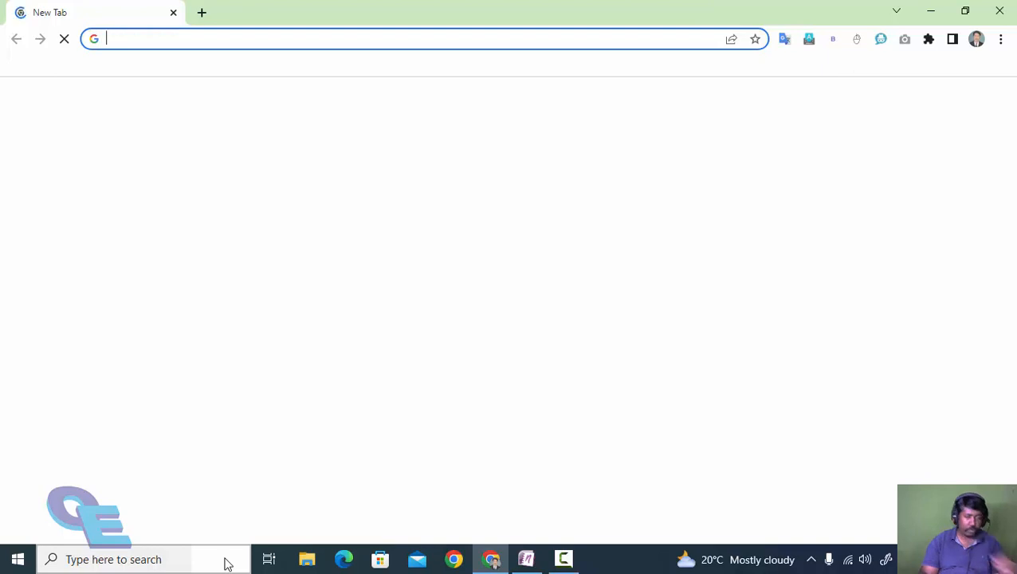
click(227, 563)
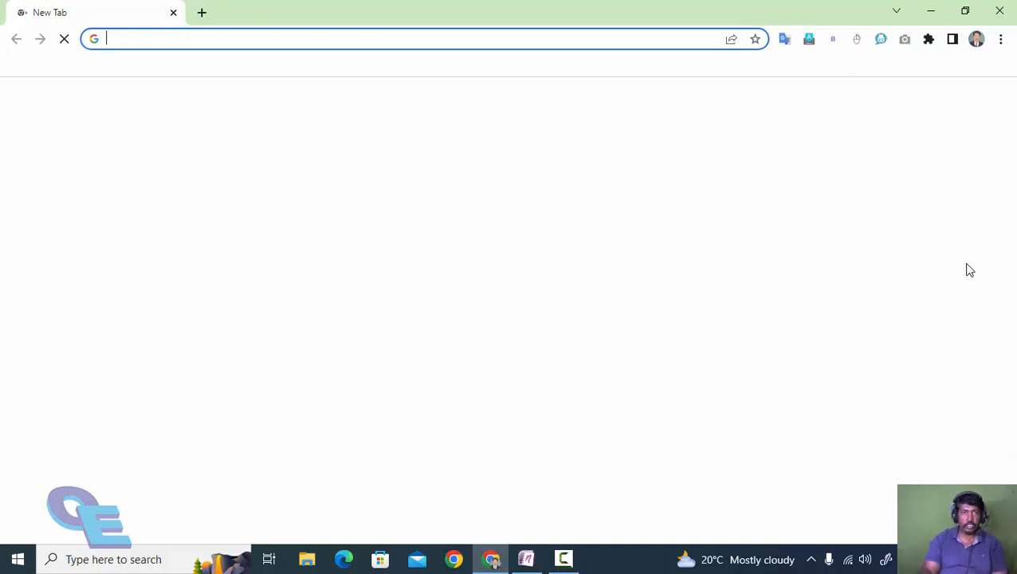
- Search the web for "whiteboard software for teaching" and look through the results
text(whitebo)
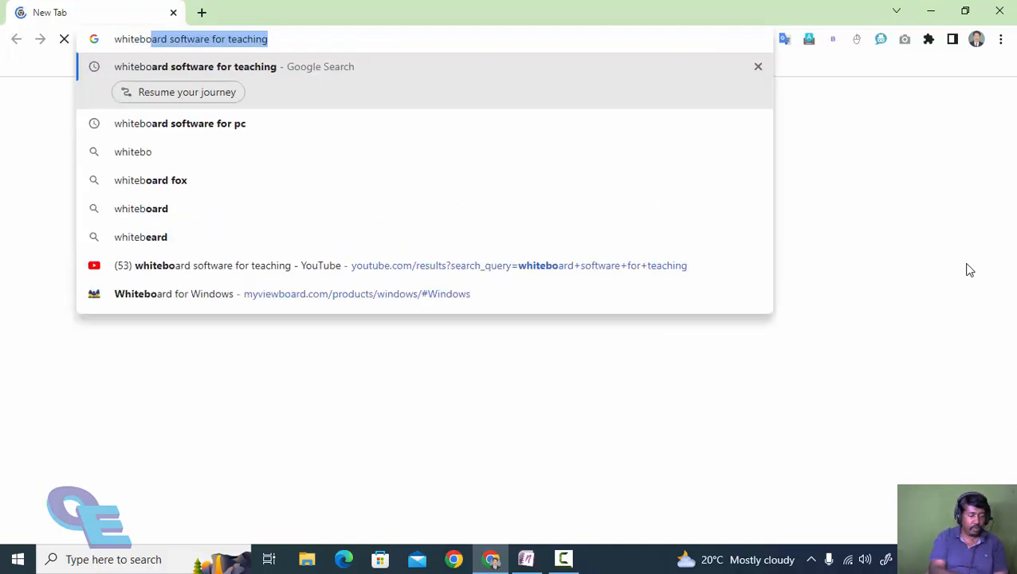
text(ard)
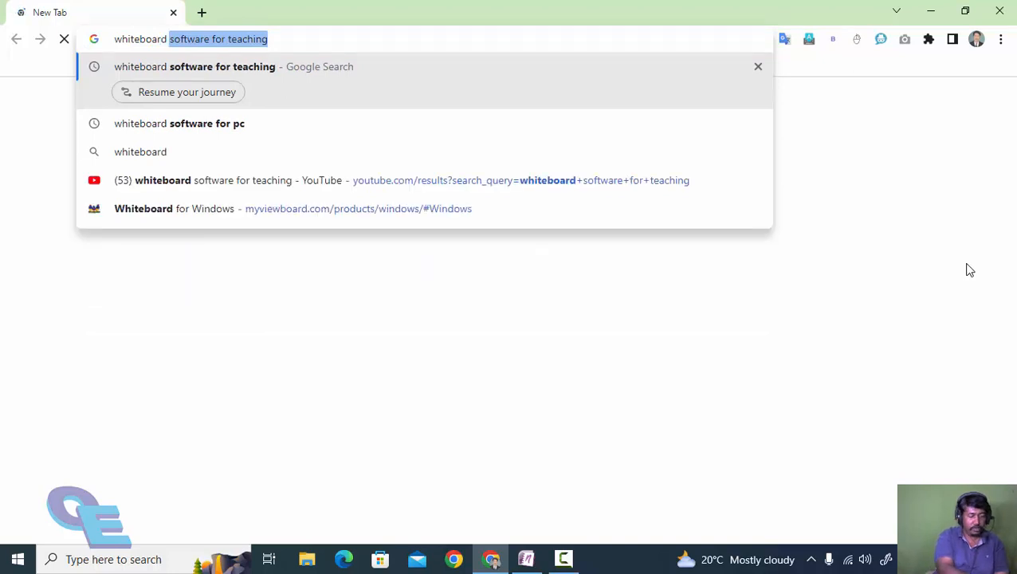
key(Right)
key(Return)
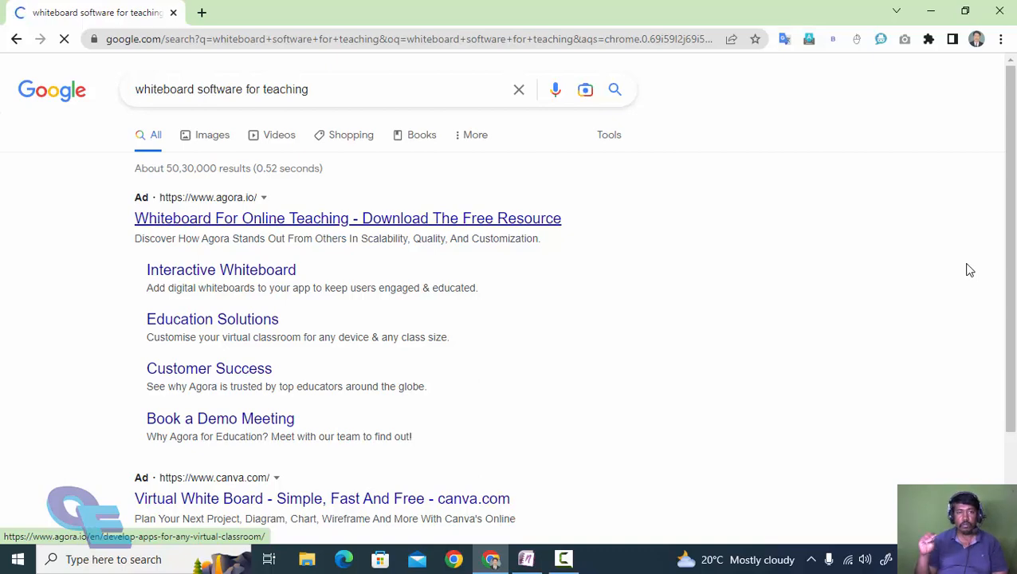
scroll(319, 233, down, 9)
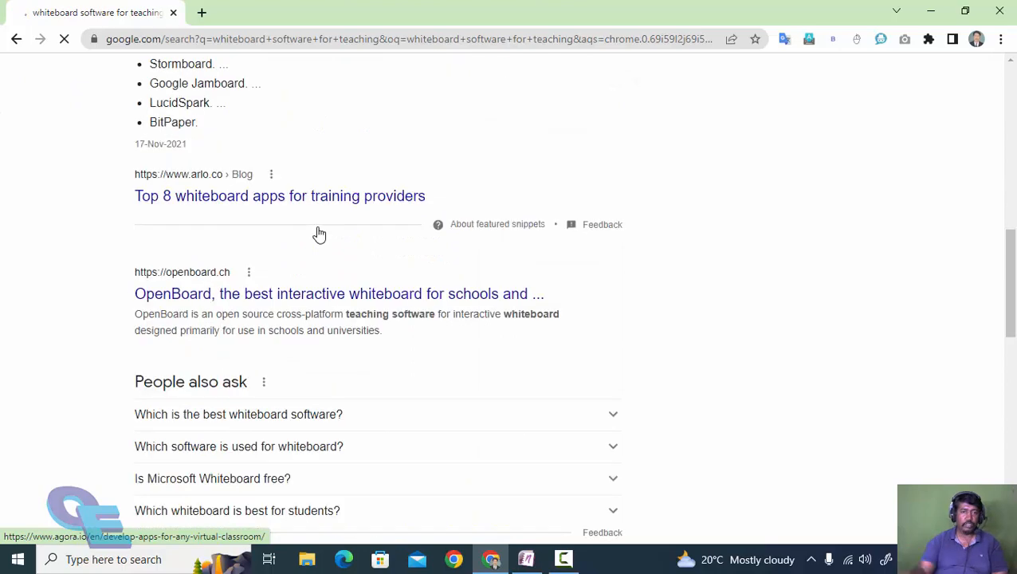
scroll(318, 233, up, 9)
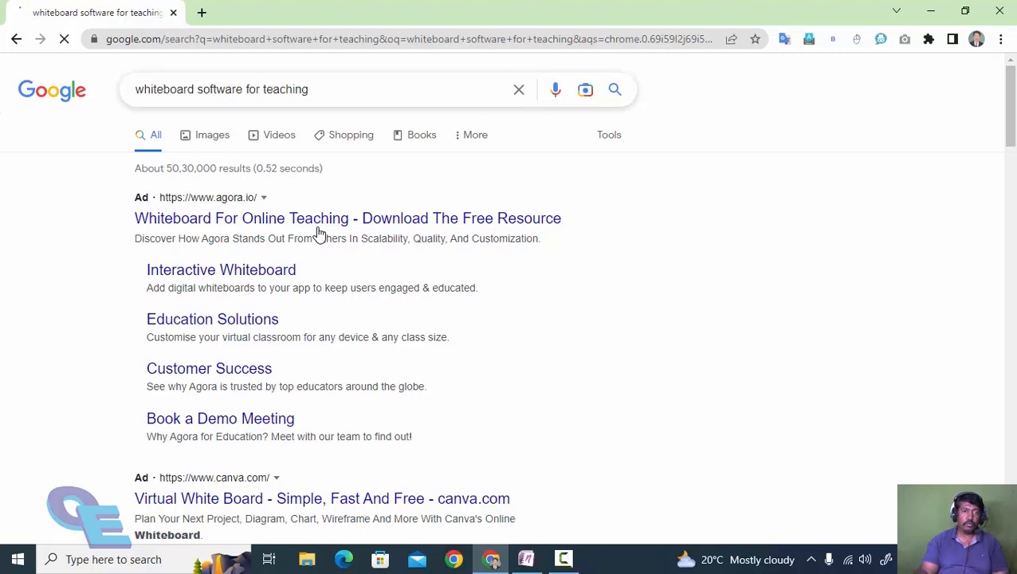
key(ctrl+a)
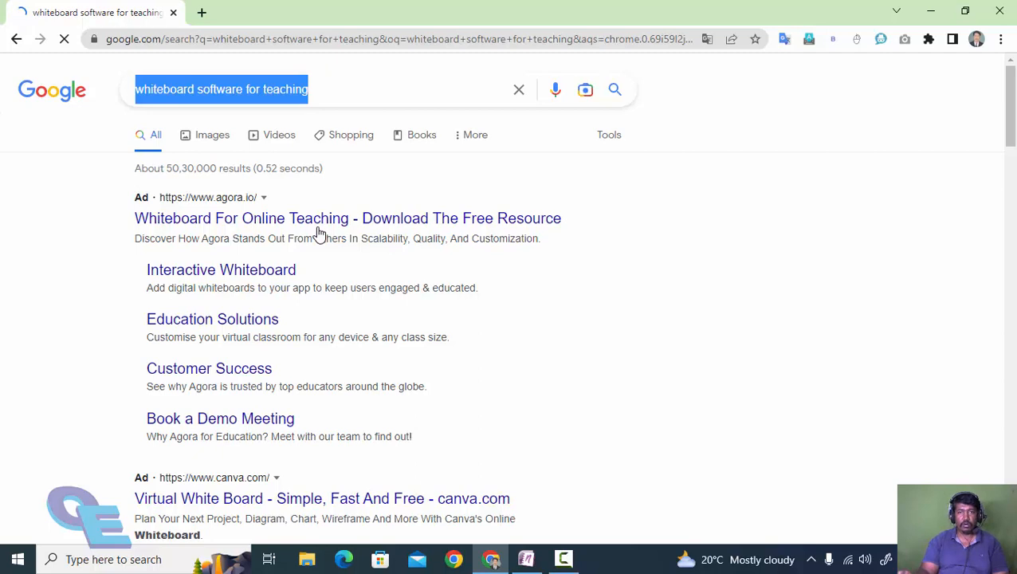
- Search for "microsoft one note" in a new tab, and close both search tabs to return to OneNote
key(ctrl+t)
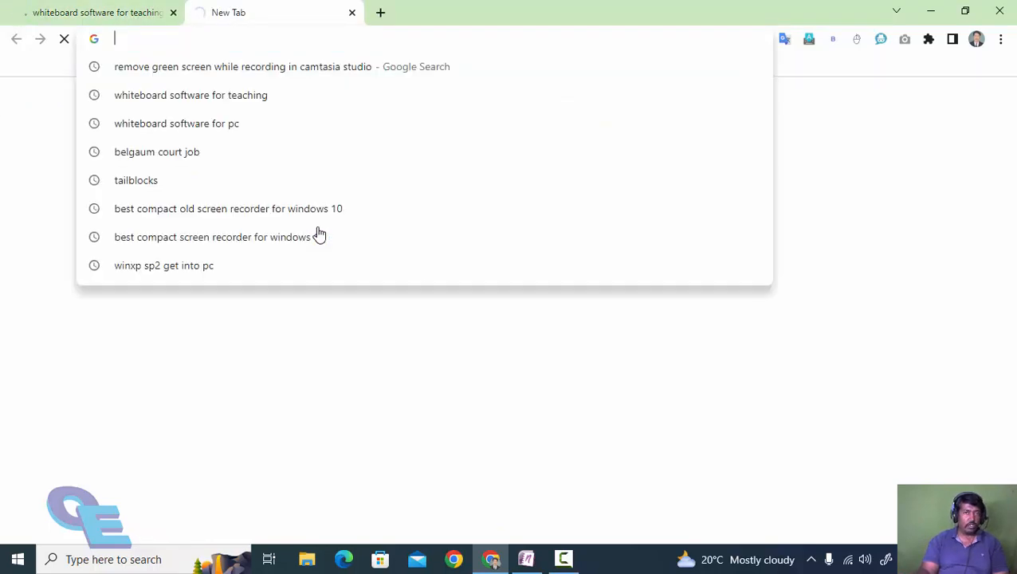
text(micr)
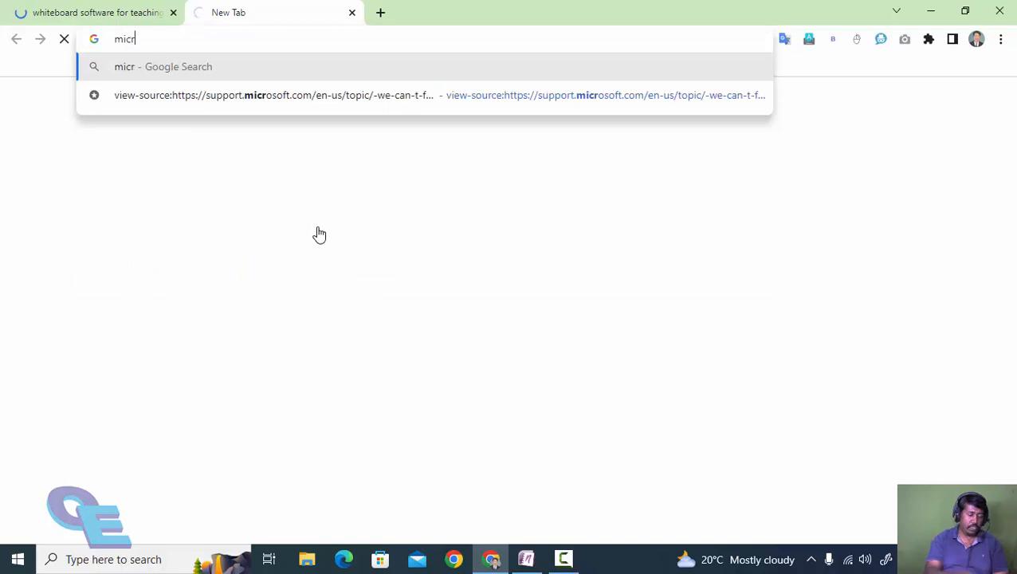
text(osoft one)
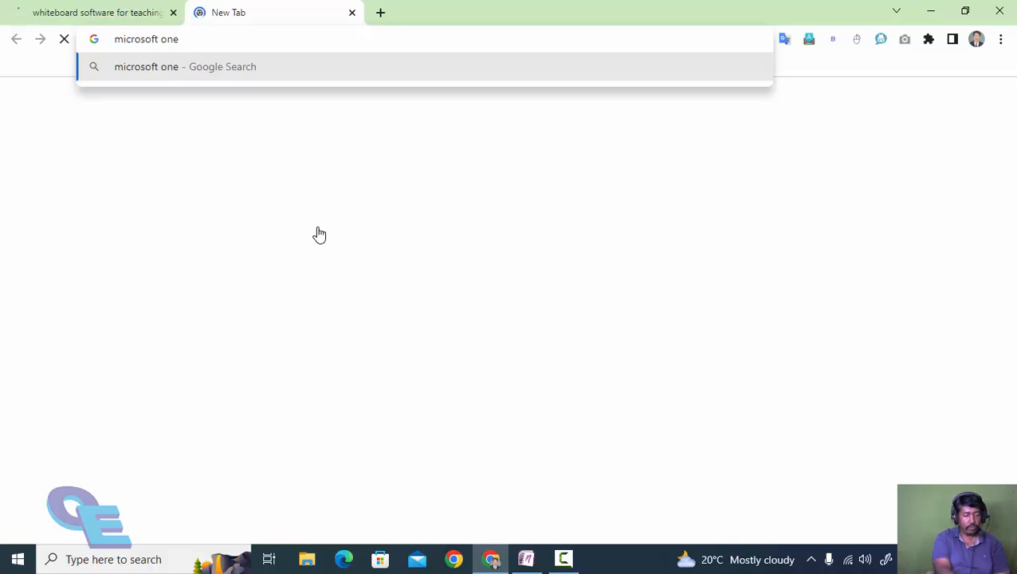
text(note)
key(Return)
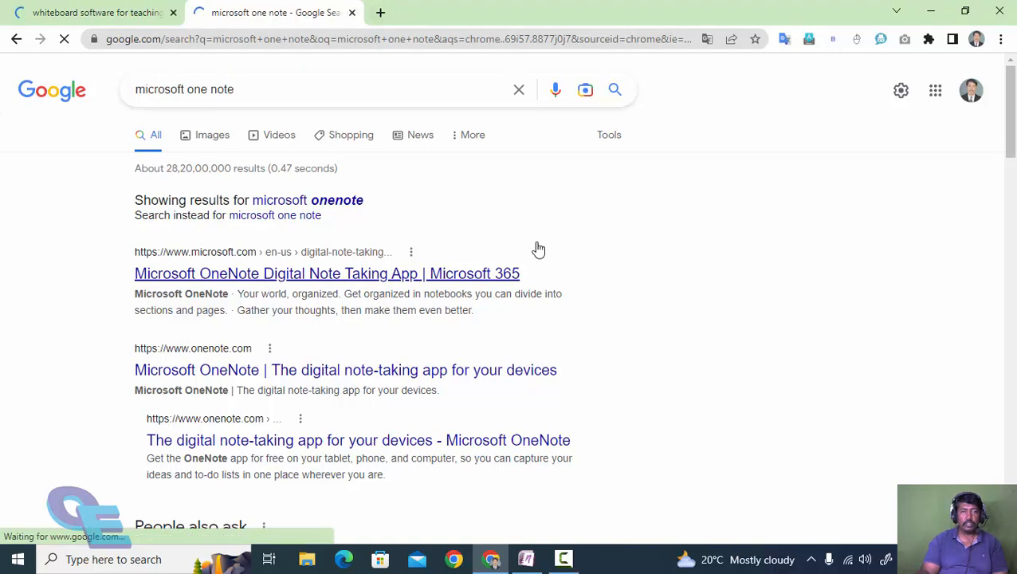
key(ctrl+w)
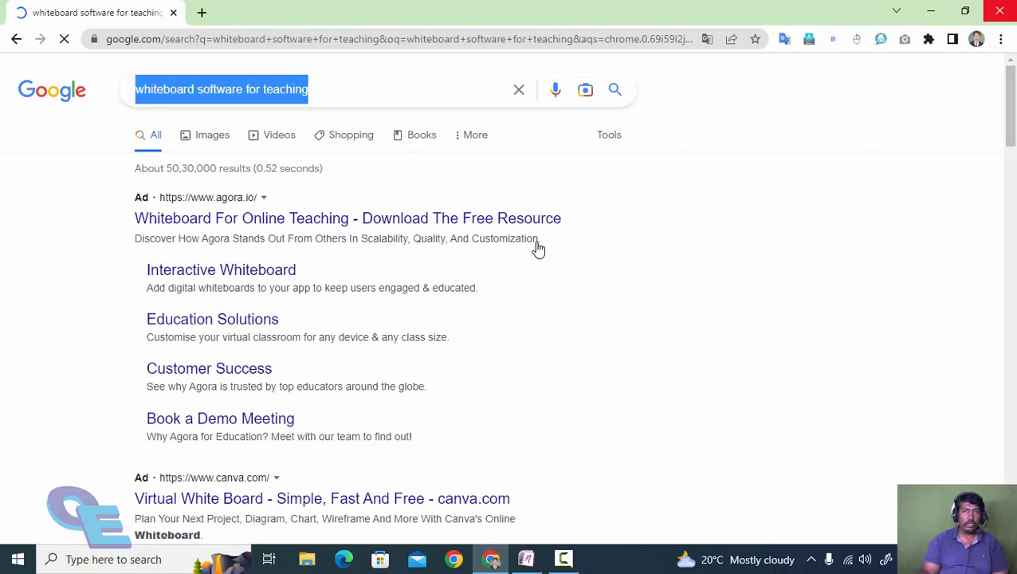
key(ctrl+w)
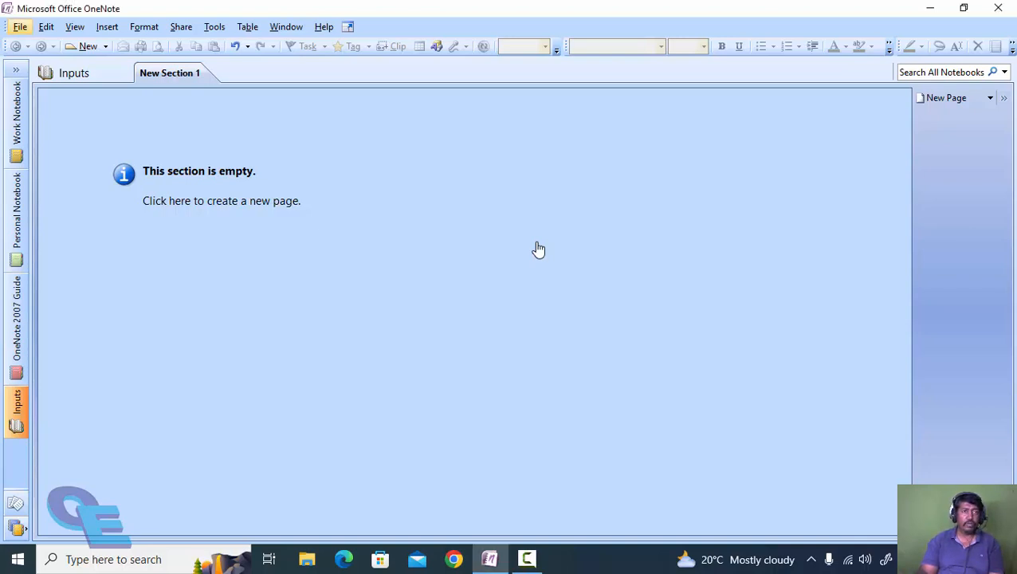
- Set up a new blank notebook named Inputs for use on this computer and try to create it in the default OneNote Notebooks folder
key(alt+f)
key(Right)
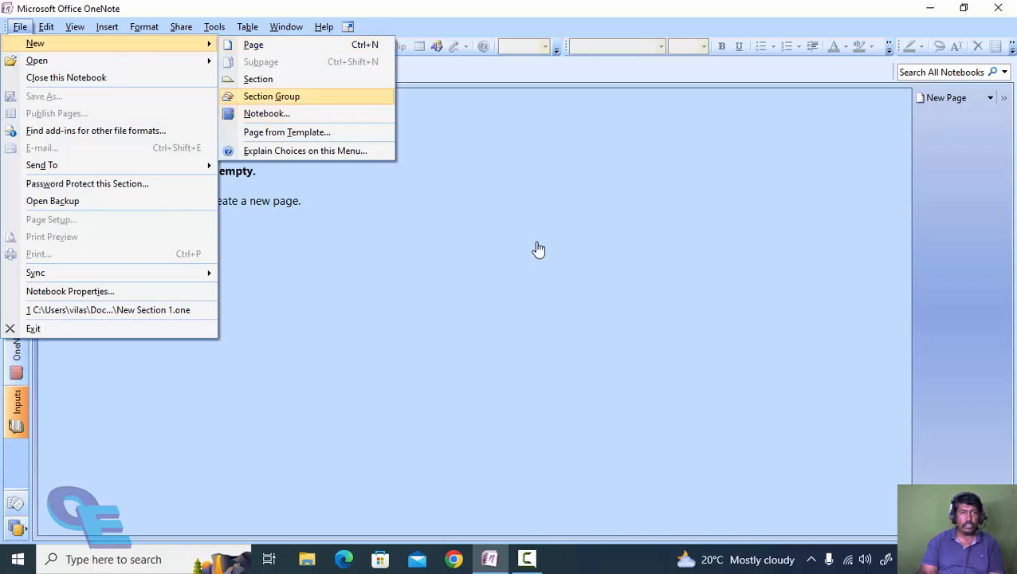
key(Down)
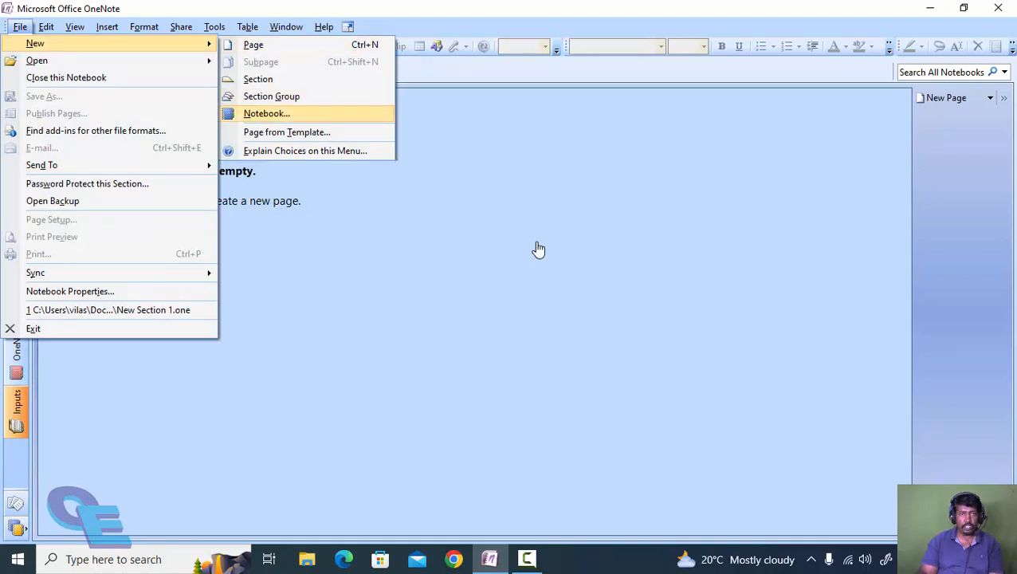
key(Return)
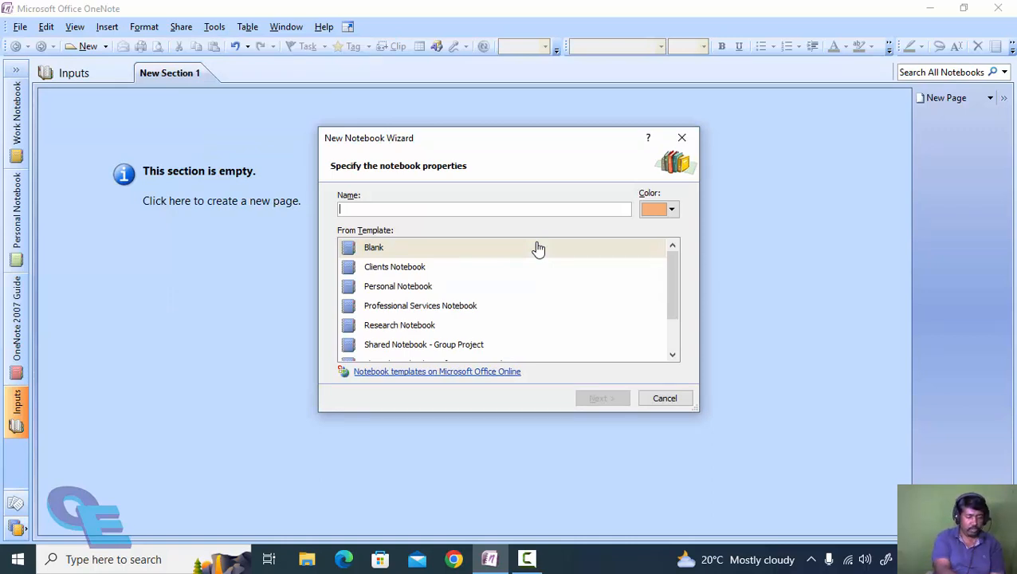
text(In)
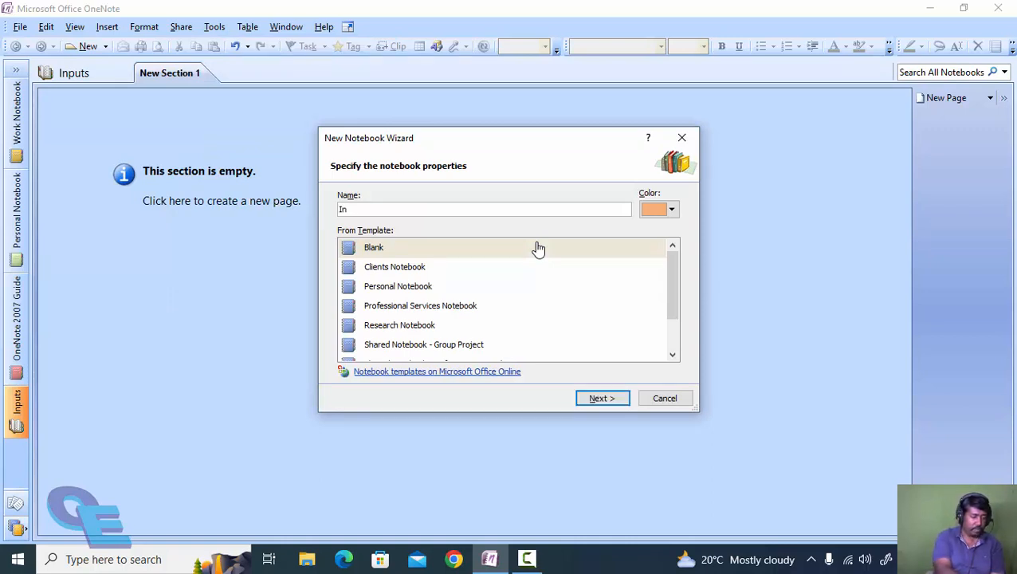
text(pu)
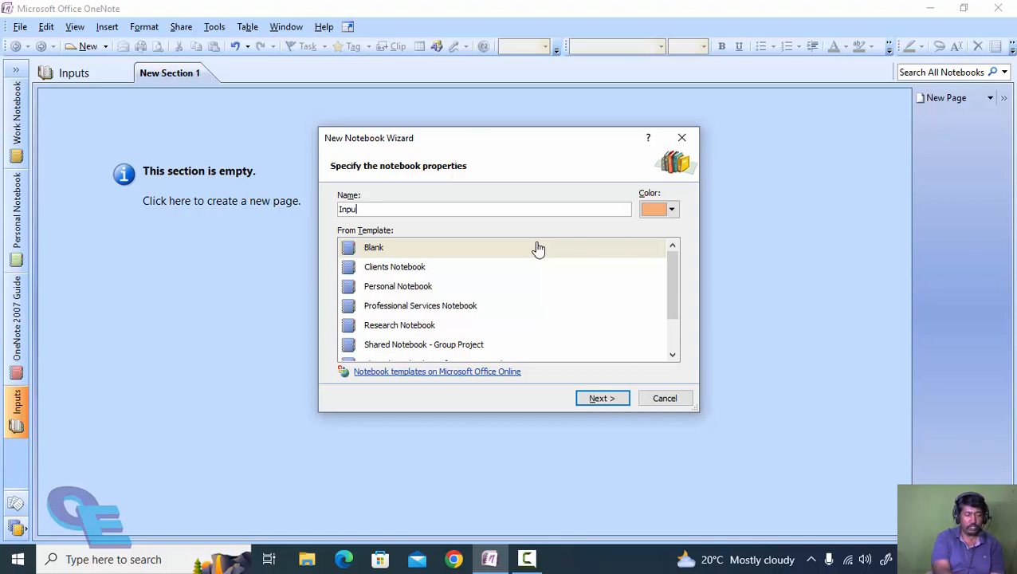
text(ts)
key(Return)
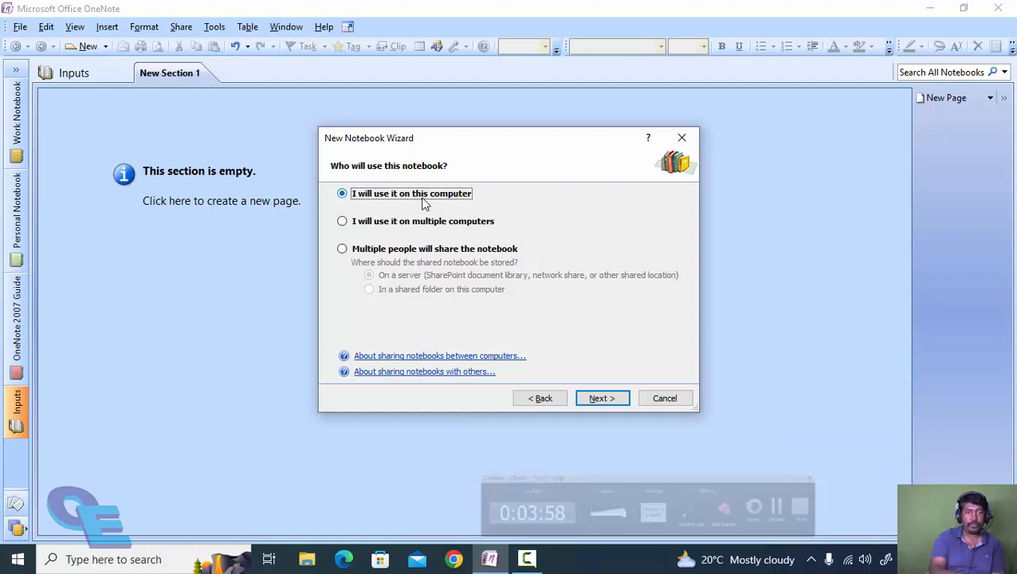
click(596, 399)
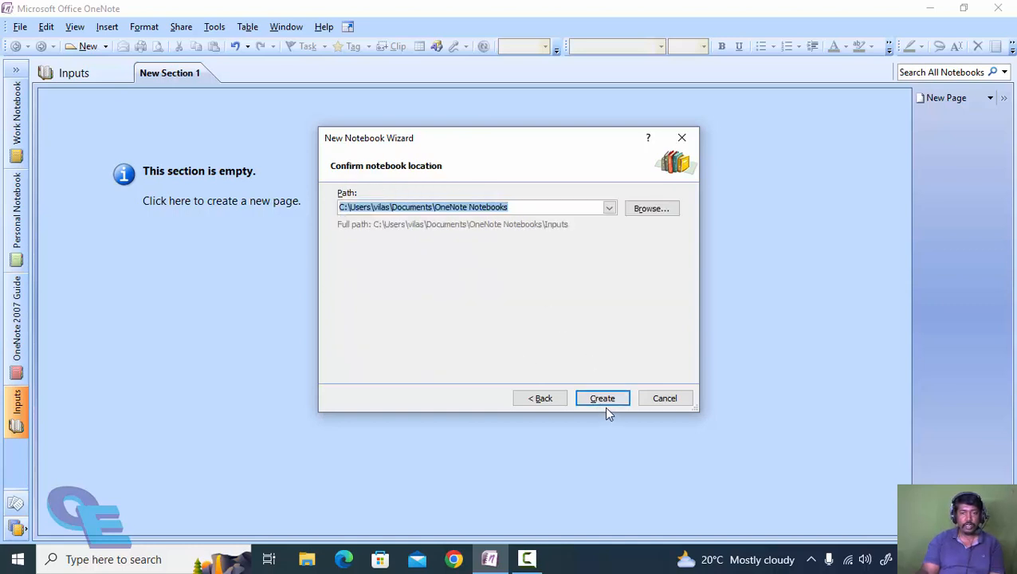
click(604, 402)
click(514, 326)
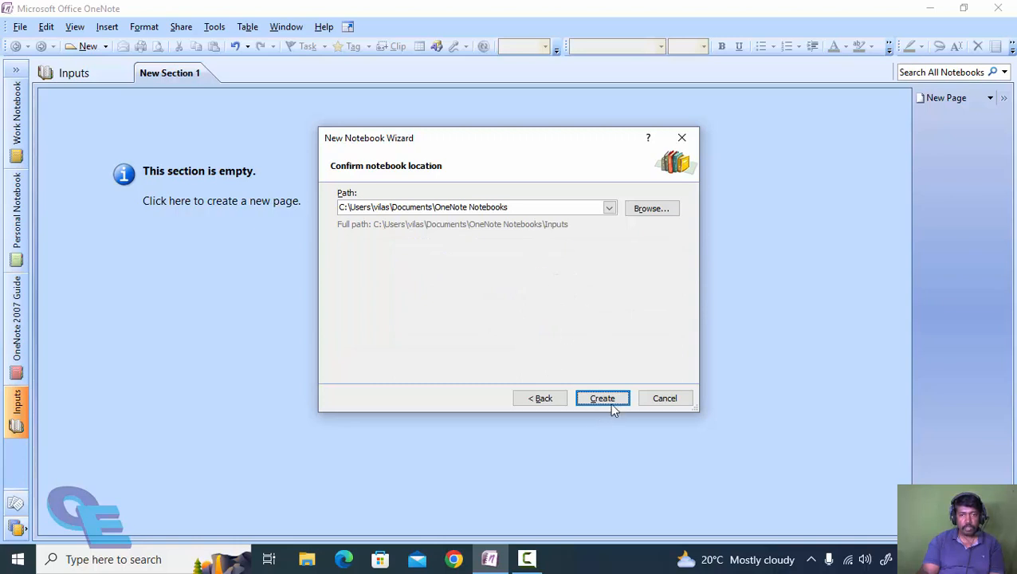
- Go back in the notebook wizard, change the name to Inputs PLC and create the notebook
click(541, 398)
click(544, 401)
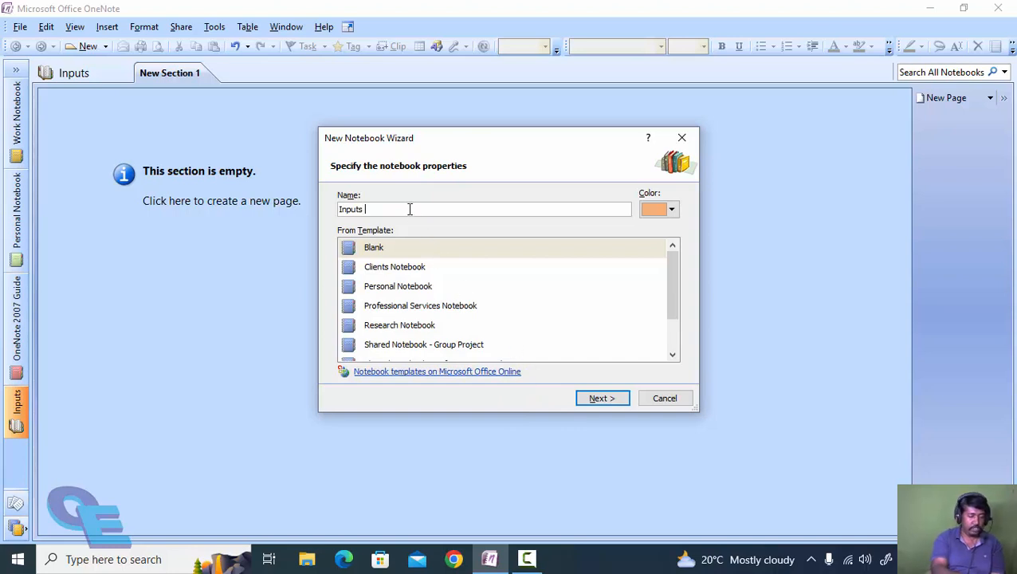
text(PLC)
key(Return)
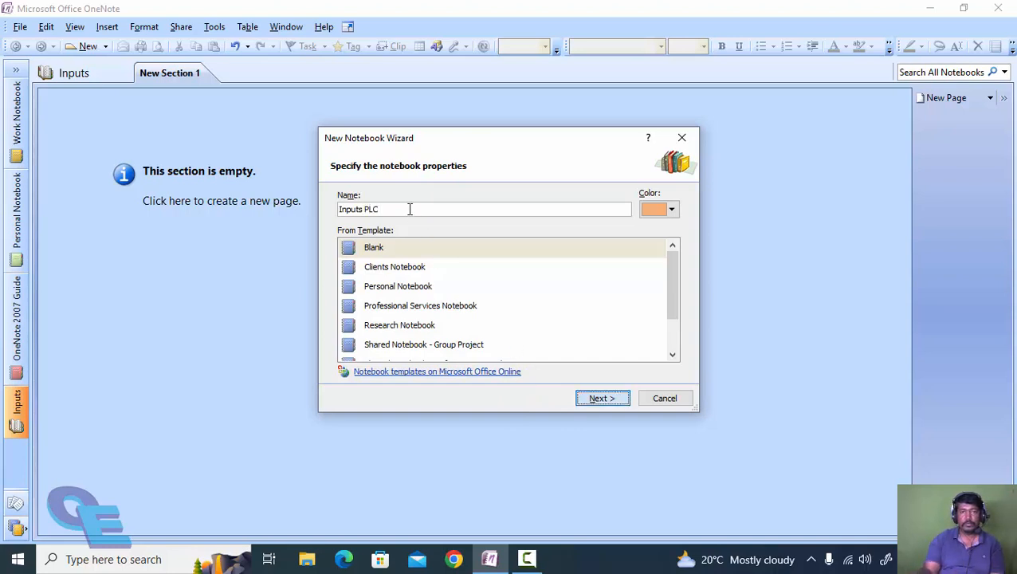
click(588, 399)
click(598, 399)
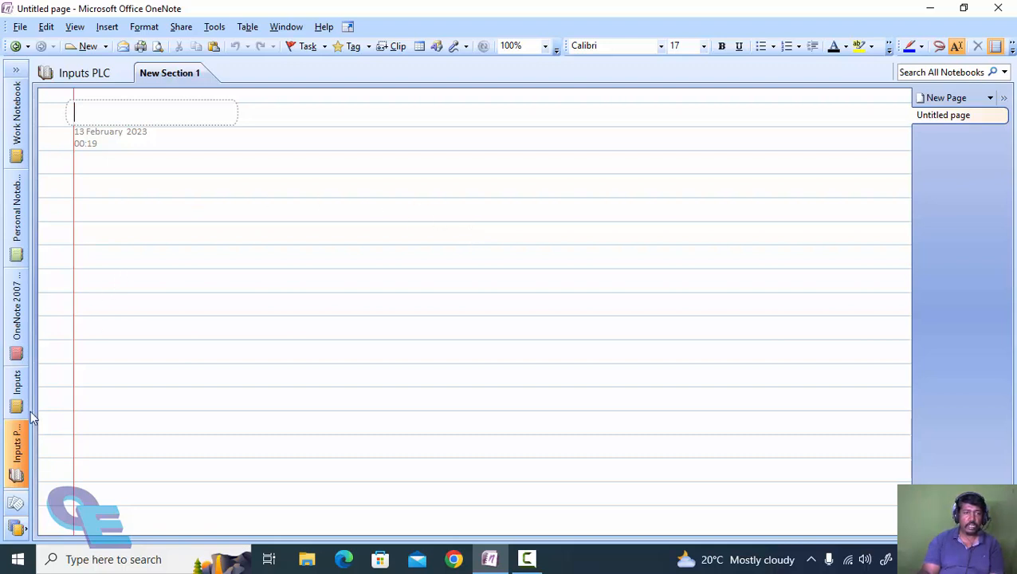
- Open the existing Inputs notebook's properties for renaming and accept them as they are
right_click(25, 386)
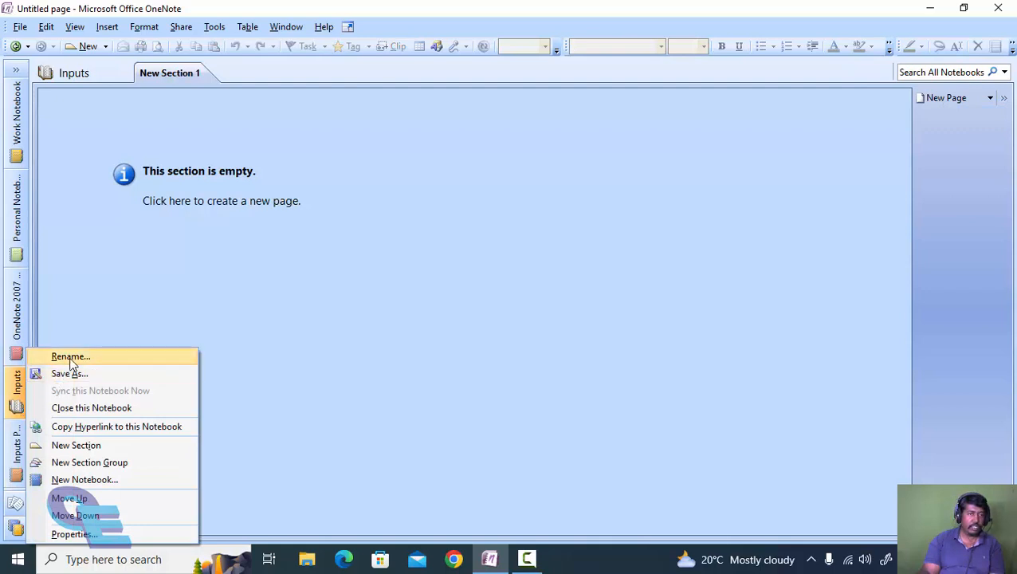
click(71, 358)
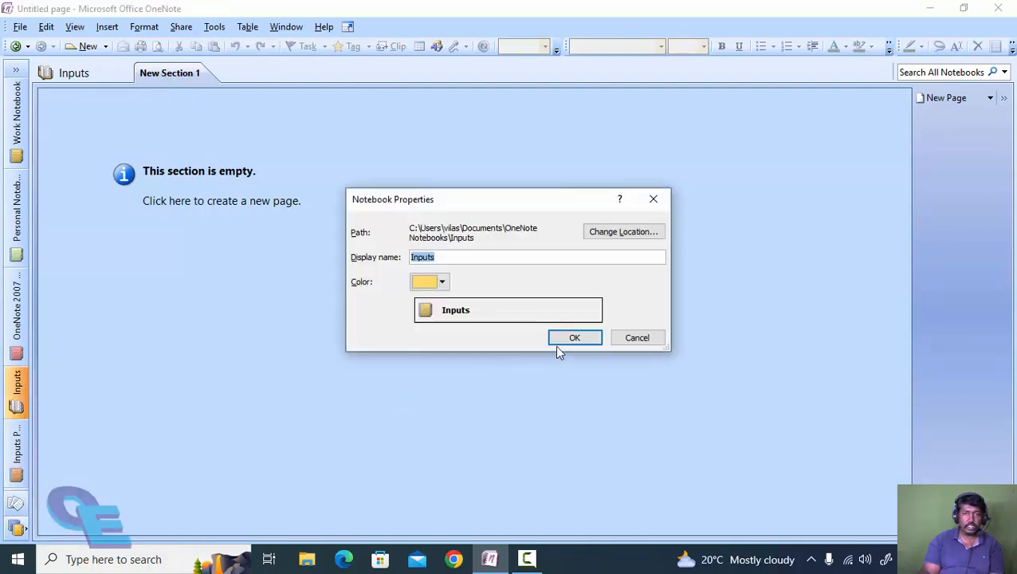
click(581, 339)
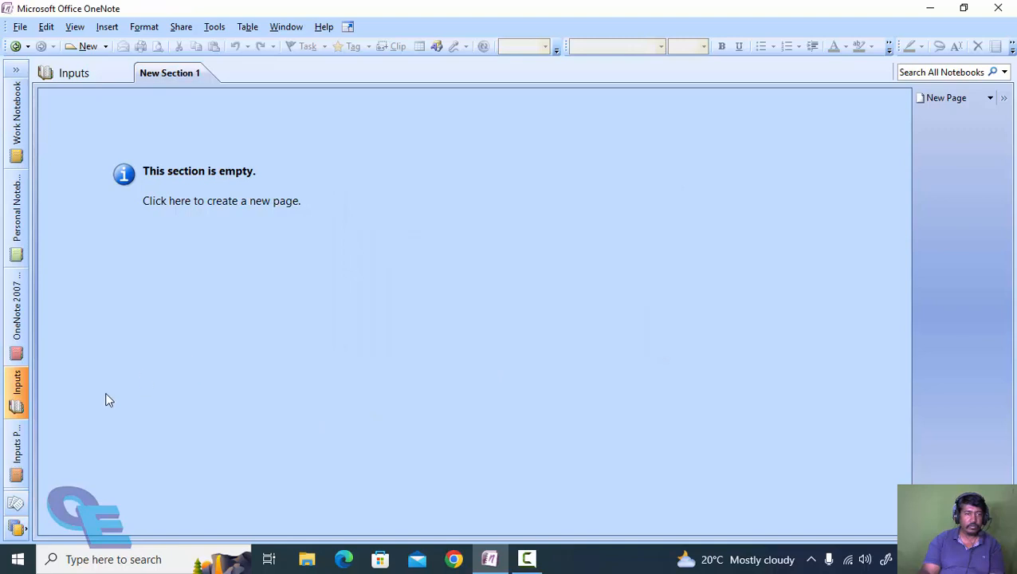
- Switch to the Inputs PLC notebook and title its first page Inputs
click(14, 449)
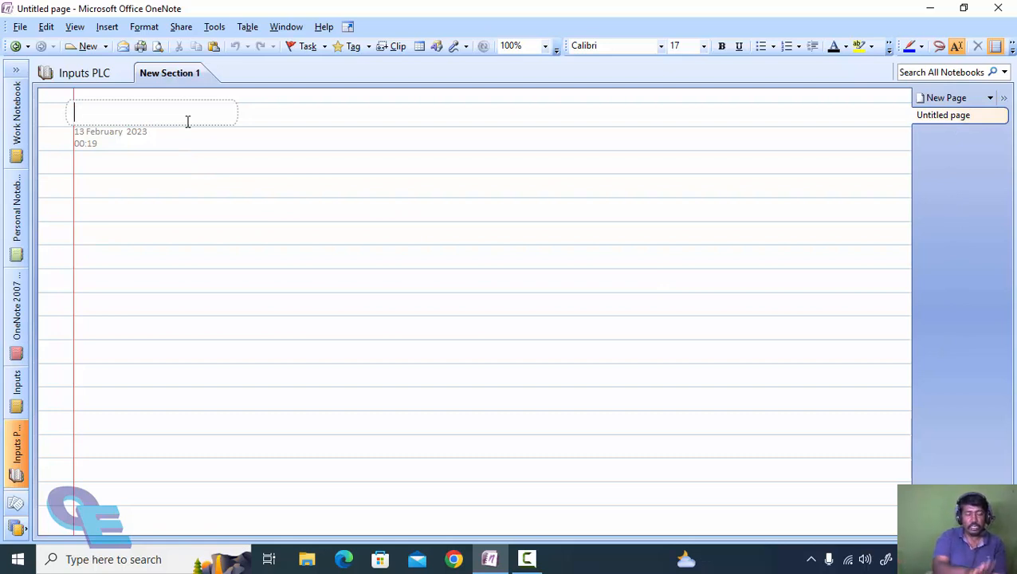
text(I)
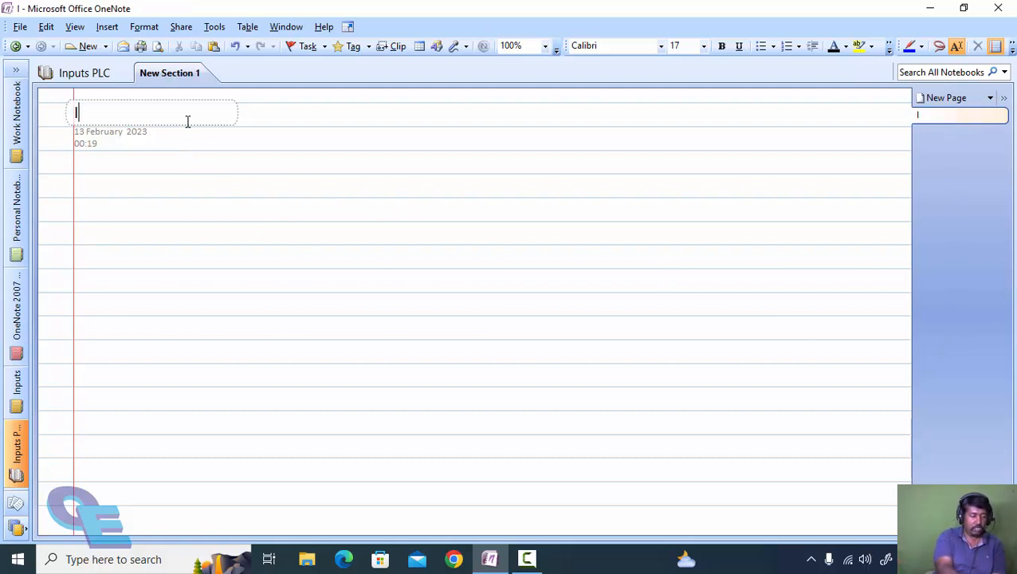
text(nputs)
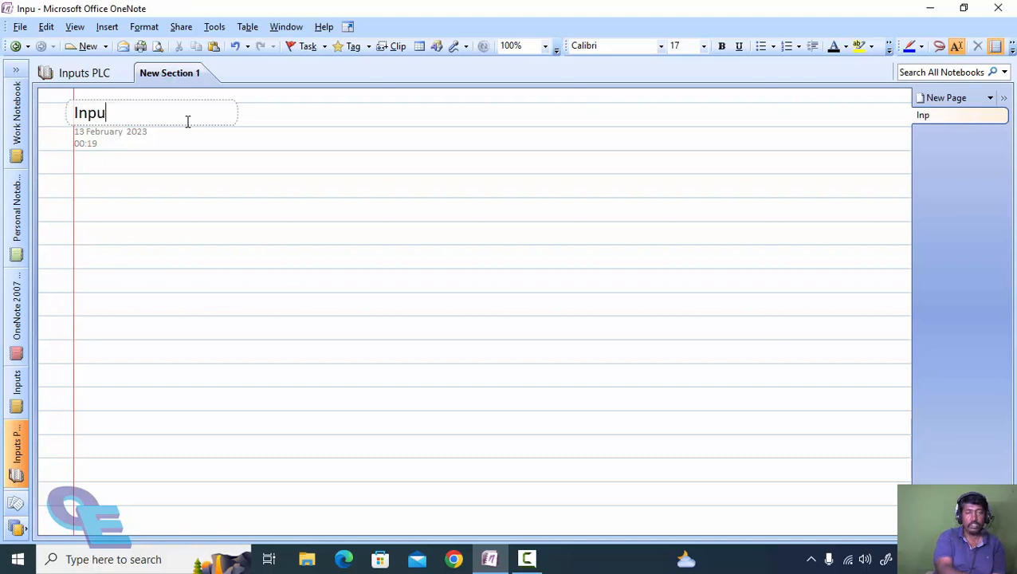
- Add a second page to the section and title it Sousrce
click(947, 98)
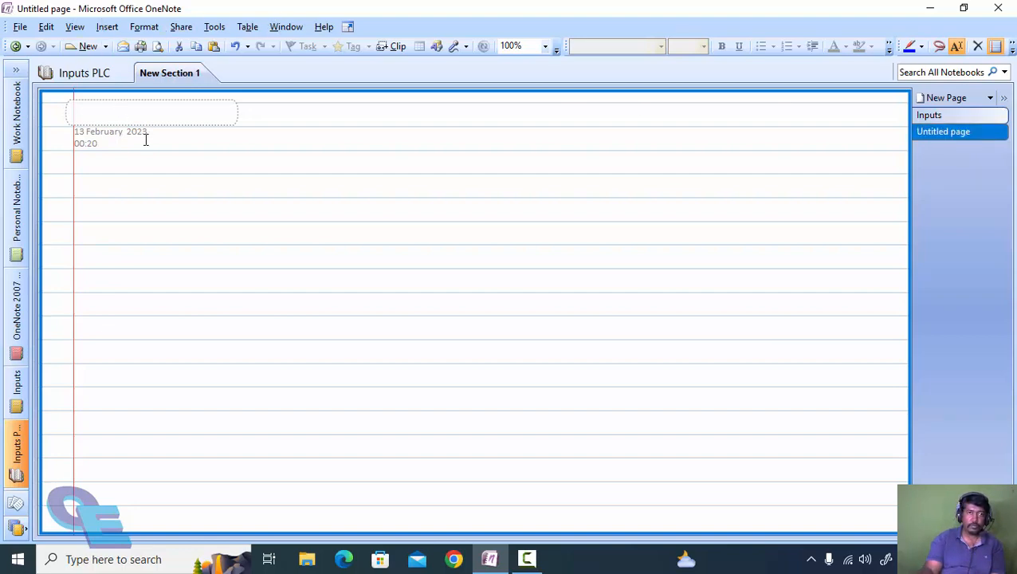
click(146, 104)
text(O)
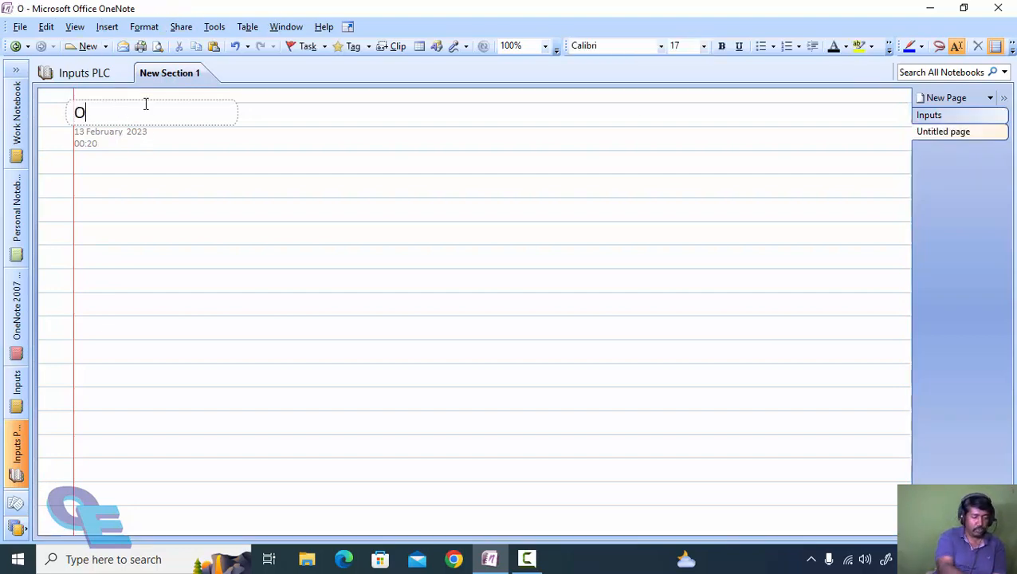
text(usrce)
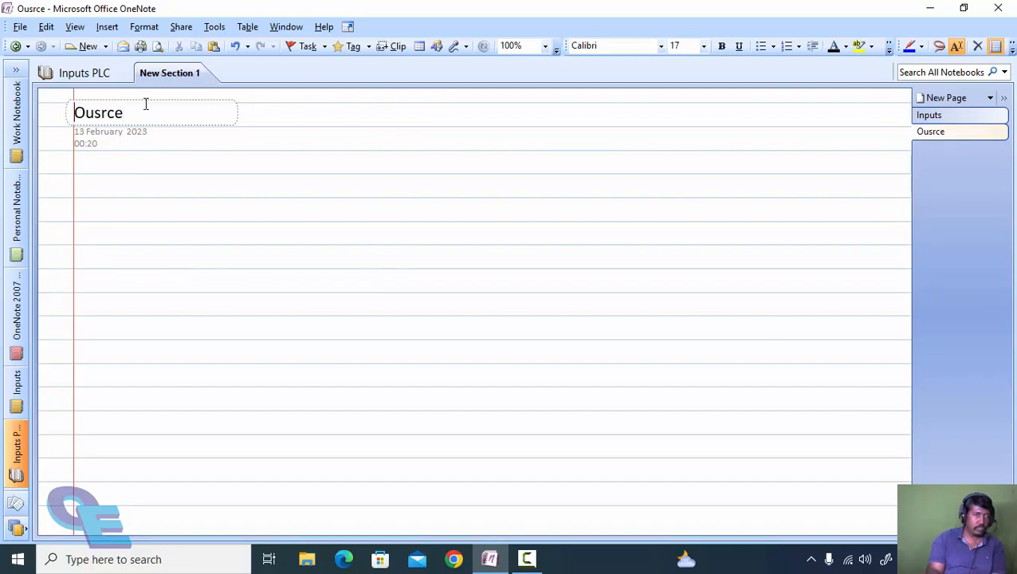
key(Delete)
text(So)
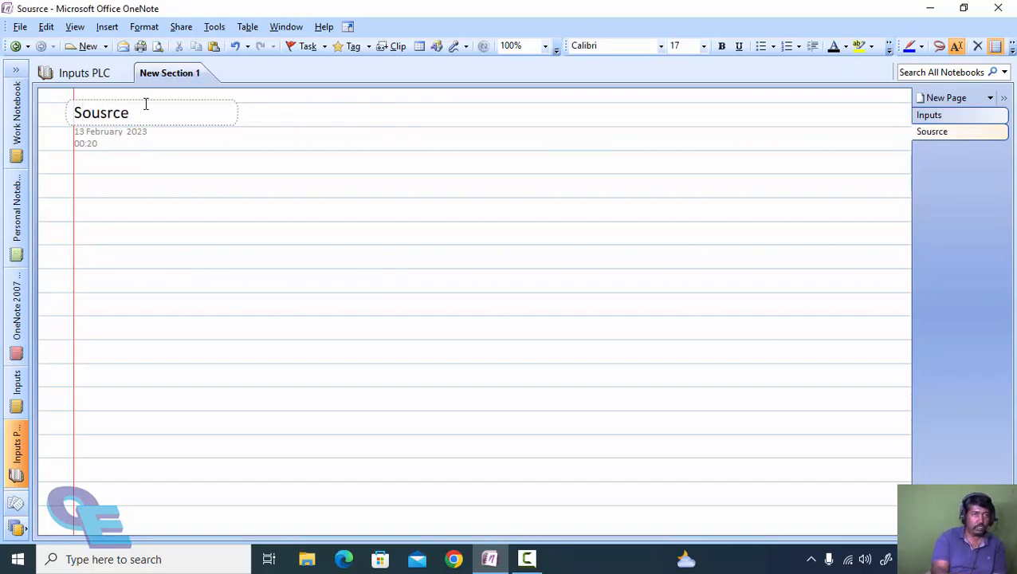
key(Return)
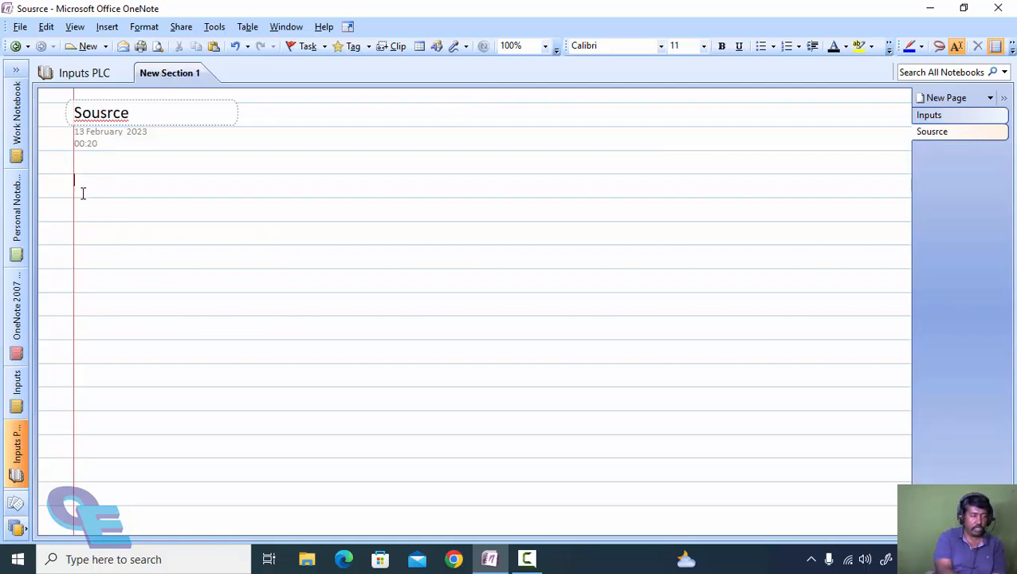
- Write the note "Add text of notes" below the page title and place the cursor in the empty area beside it
text(Add t)
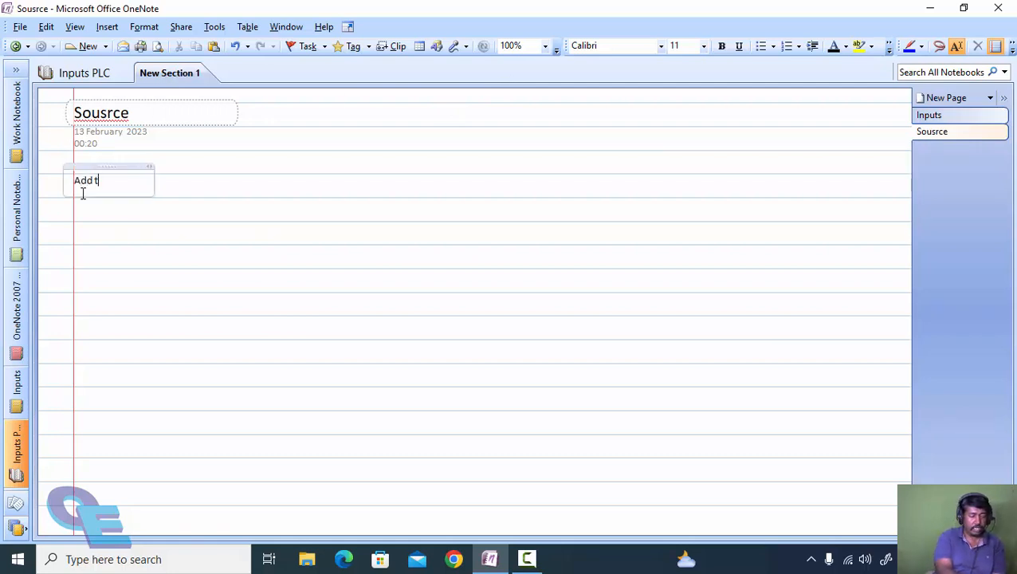
text(ext)
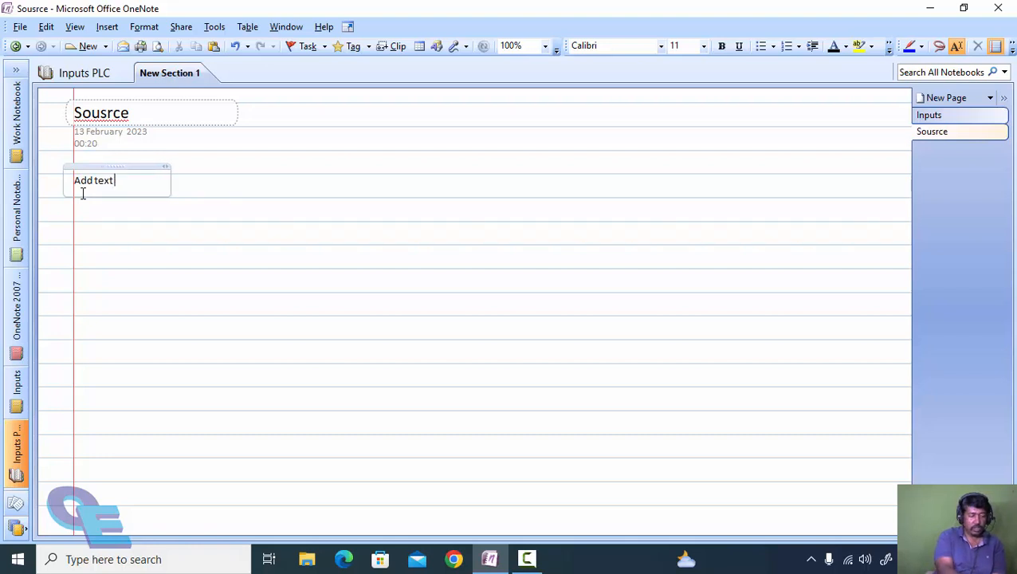
text( of notes)
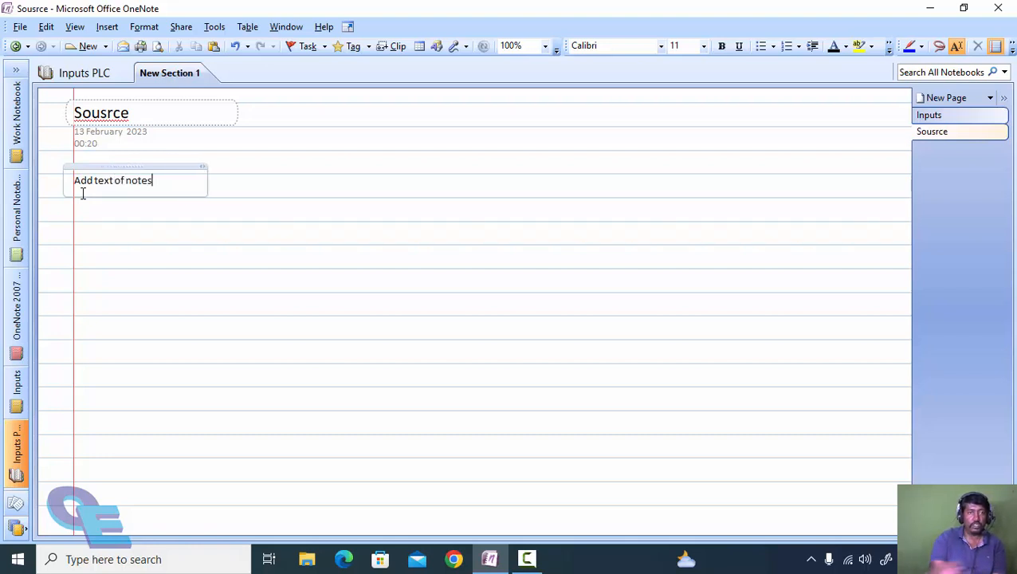
click(351, 158)
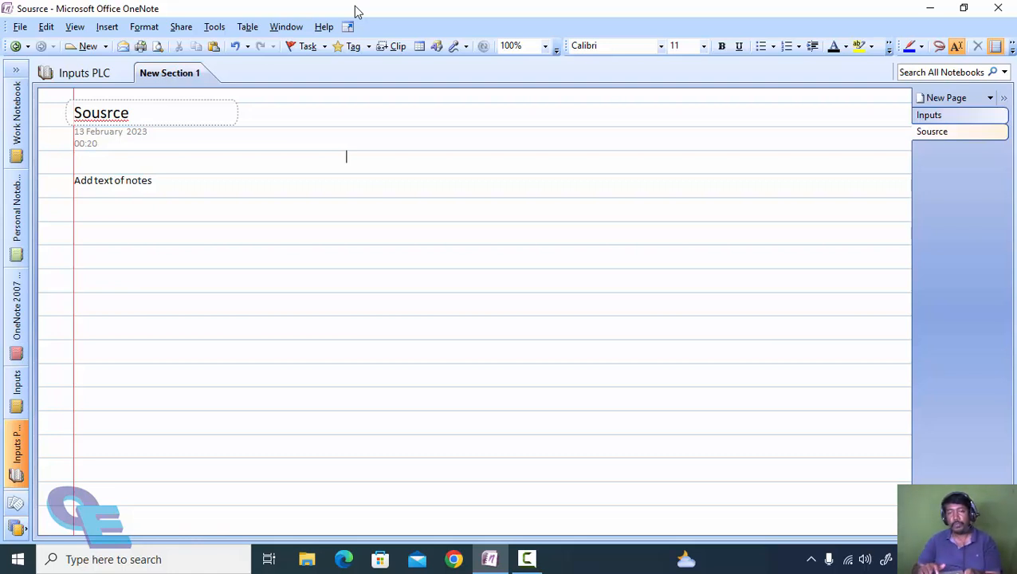
key(Return)
text(.0)
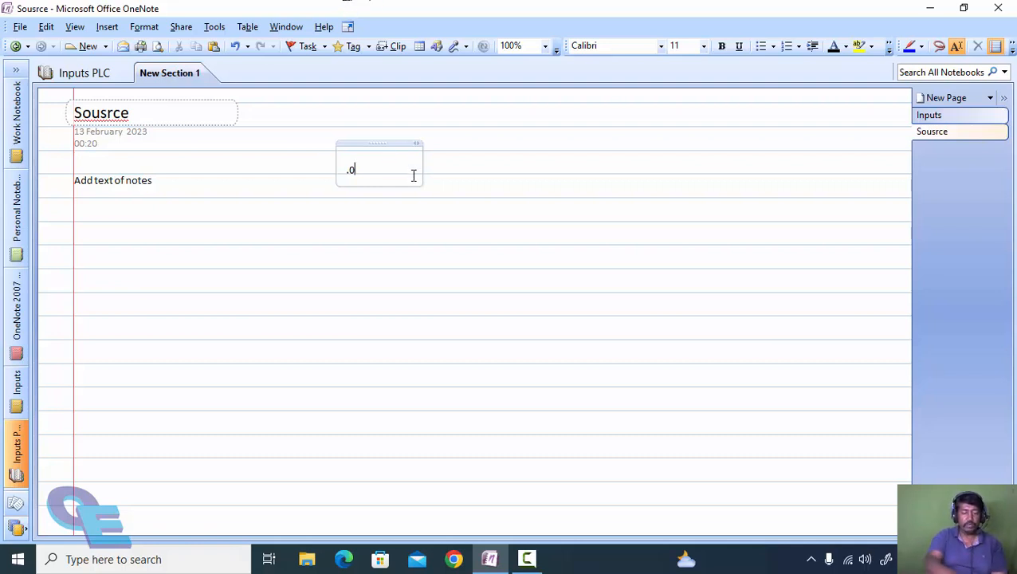
key(BackSpace)
key(BackSpace)
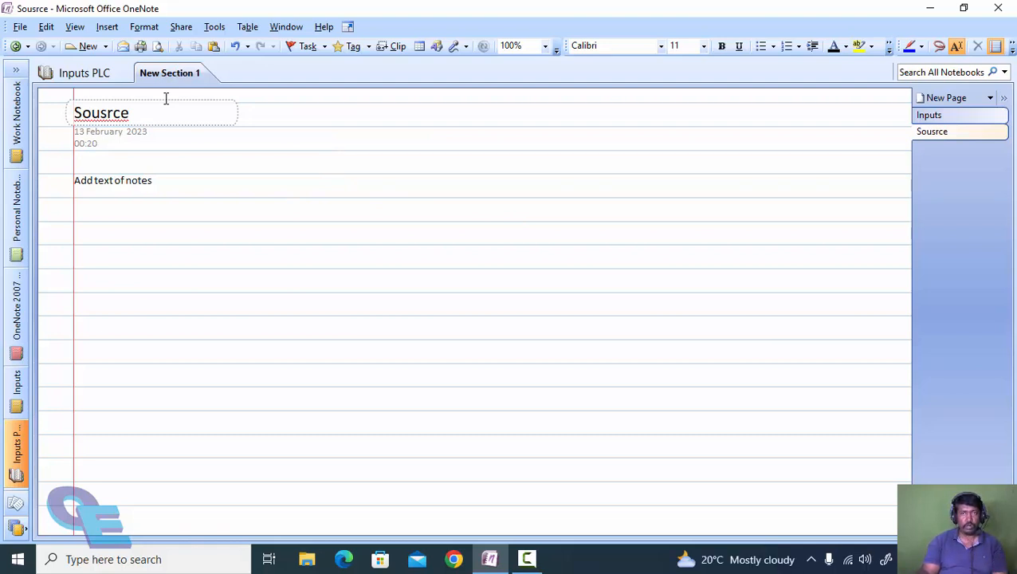
- Insert the WPLSoft picture download.jpg from the Pictures folder and move it below the note text
click(109, 28)
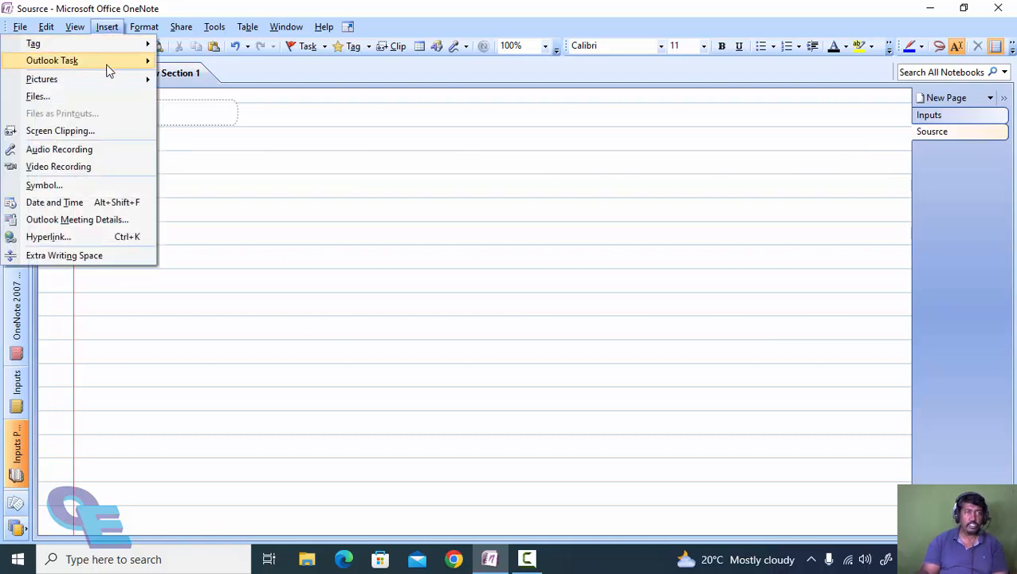
mouse_move(104, 80)
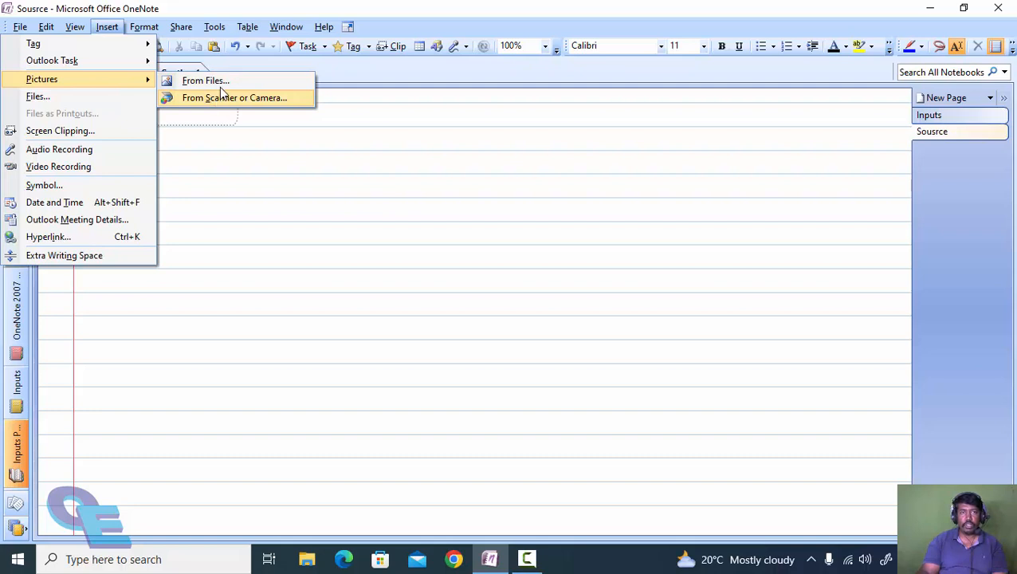
click(234, 84)
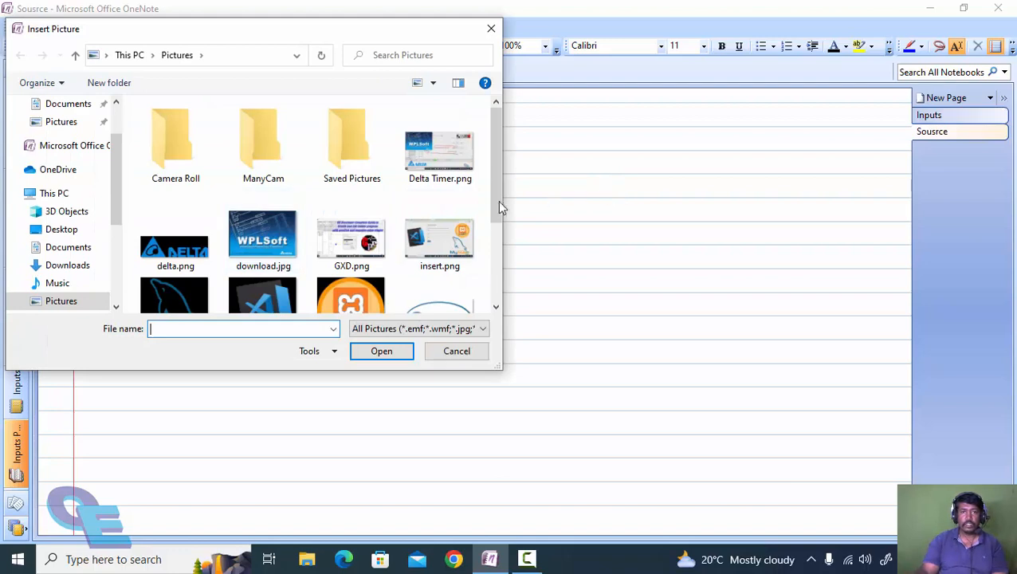
click(291, 239)
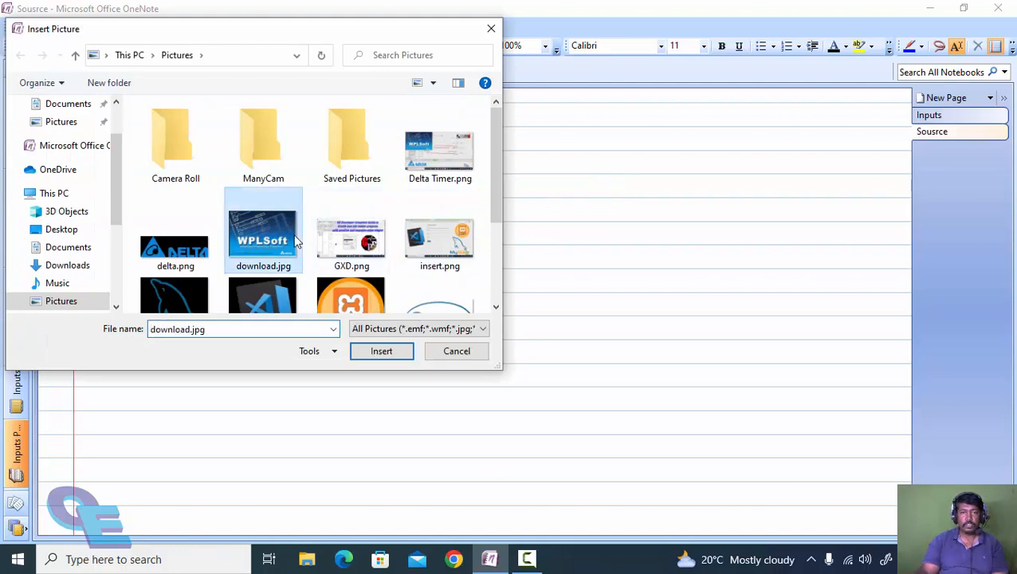
click(382, 351)
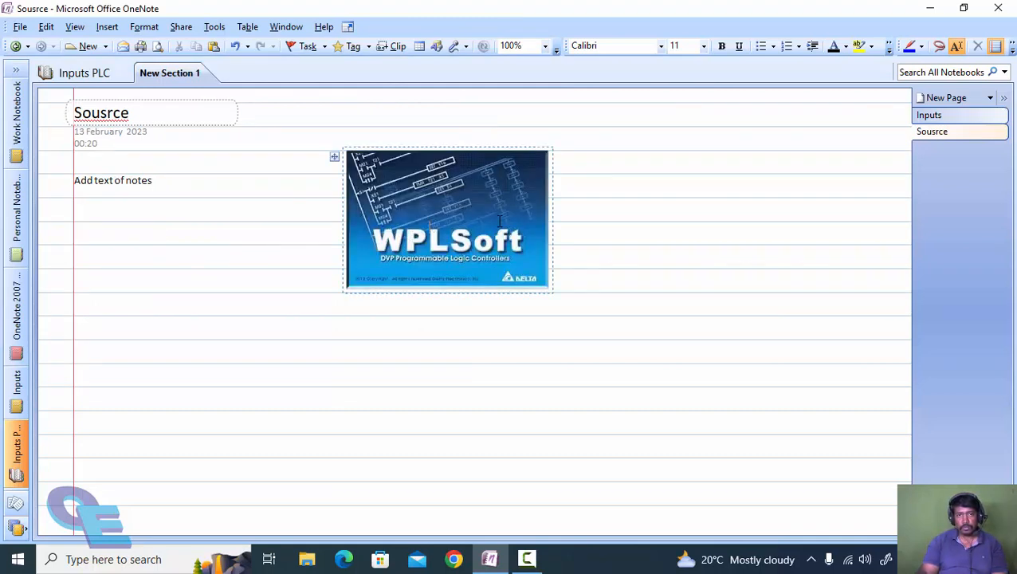
drag(336, 161, 156, 230)
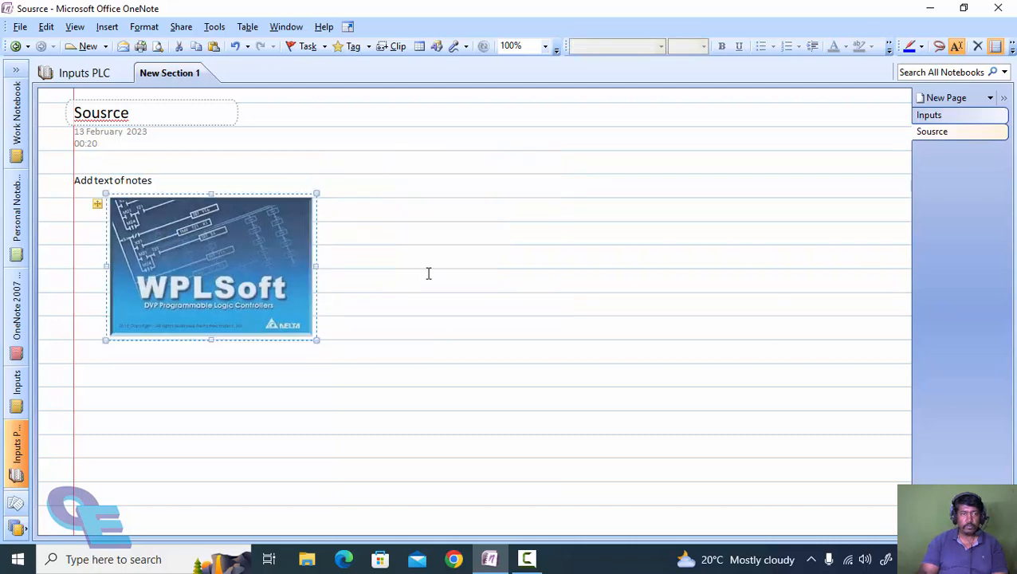
click(109, 28)
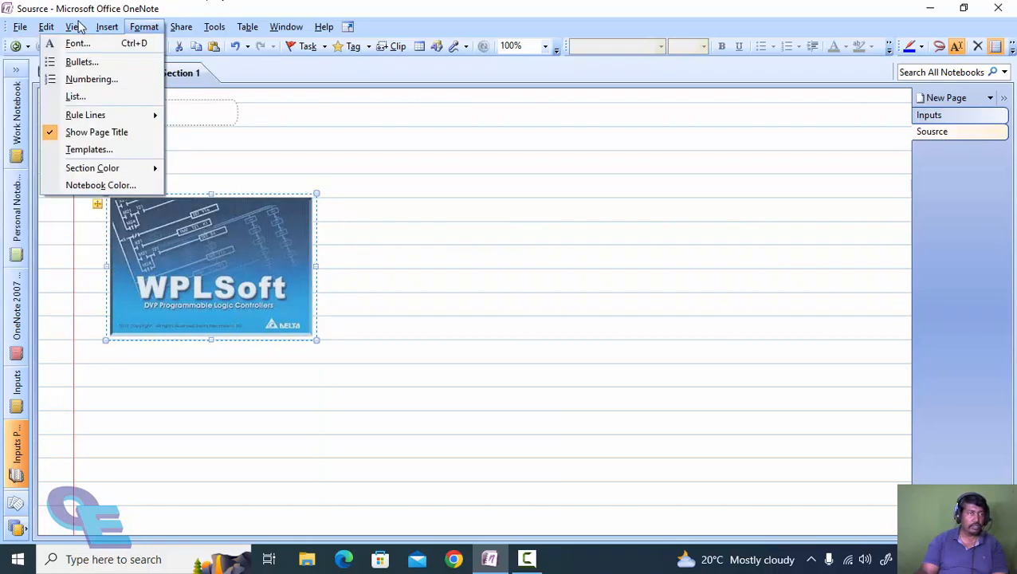
mouse_move(78, 28)
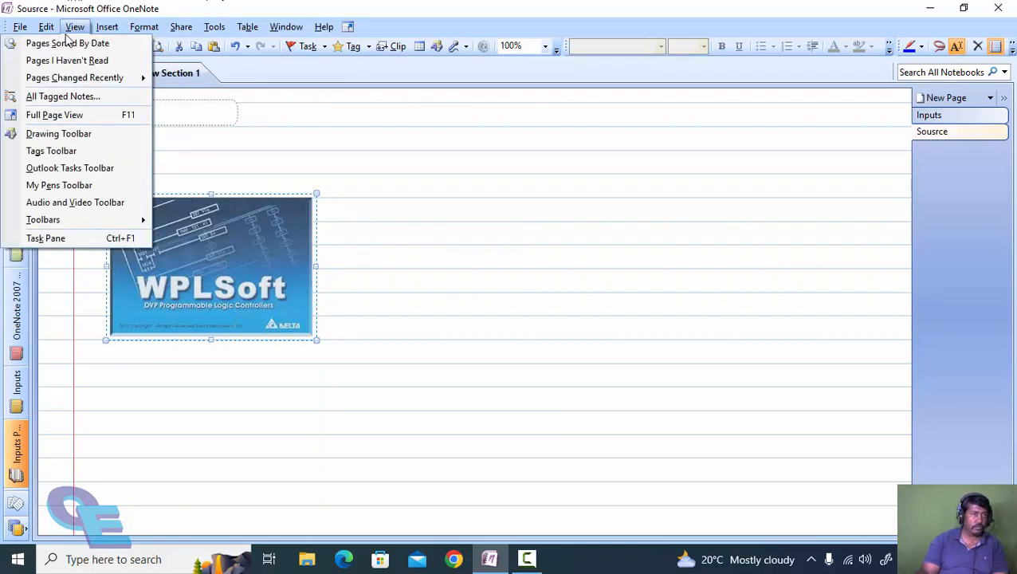
click(115, 32)
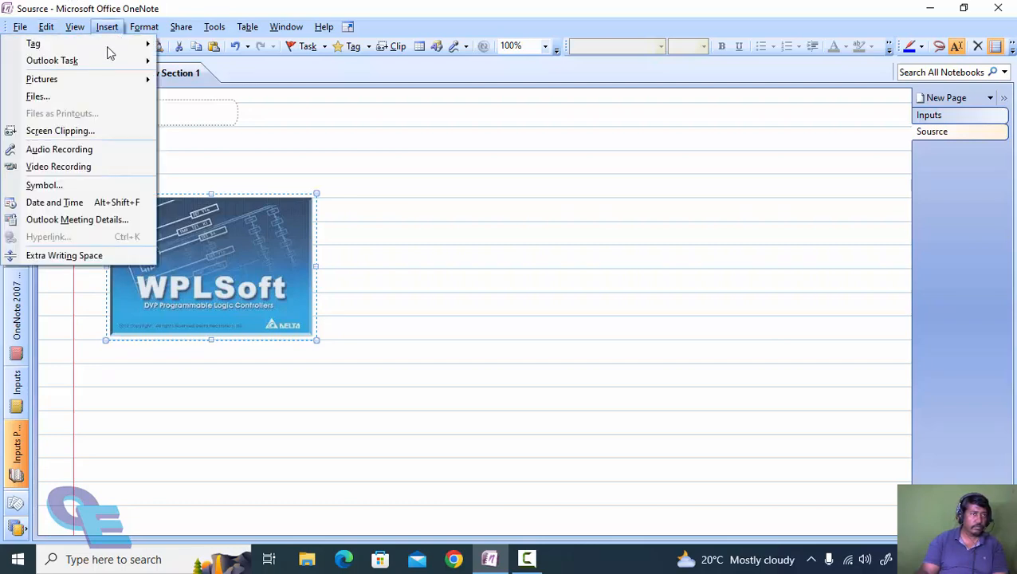
mouse_move(95, 45)
click(218, 16)
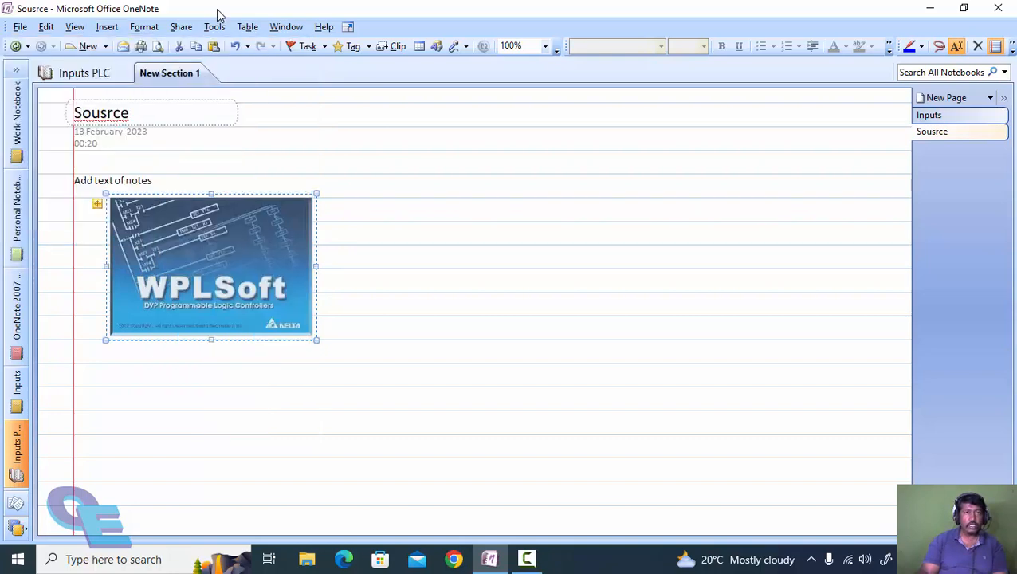
click(107, 48)
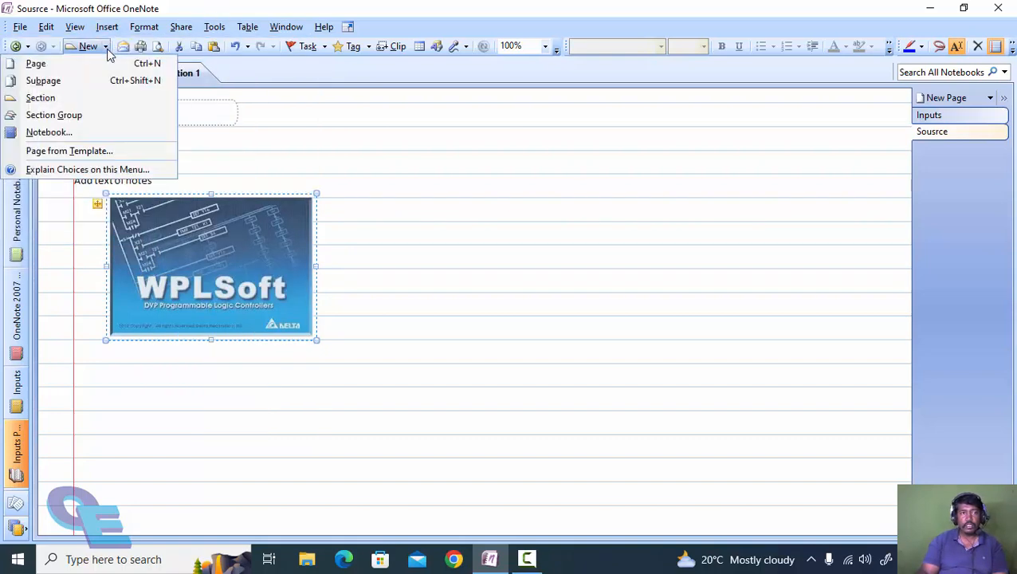
click(225, 12)
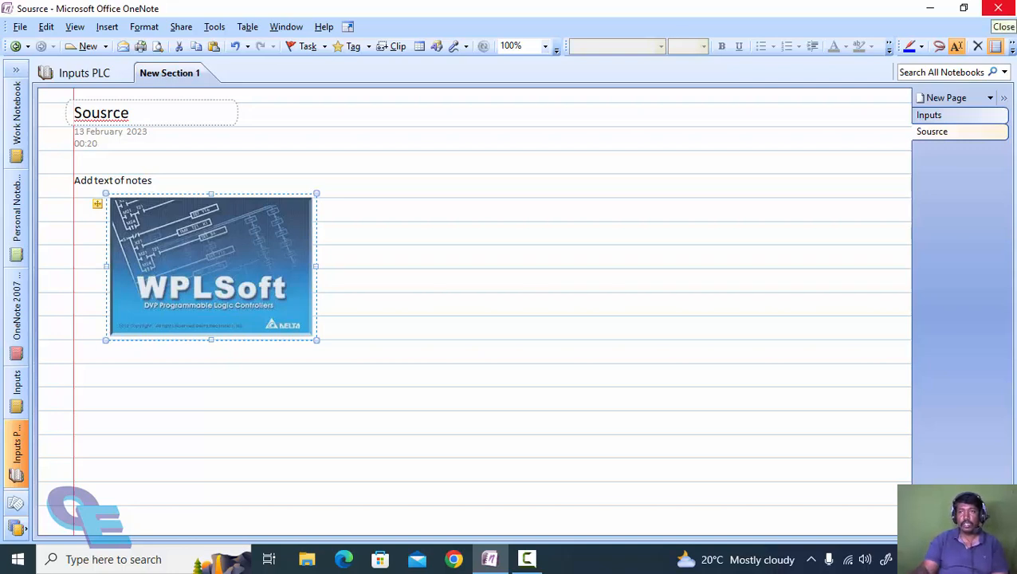
- Try the pen and lasso tools around the WPLSoft picture and shift the picture slightly closer to the page's margin line
click(910, 48)
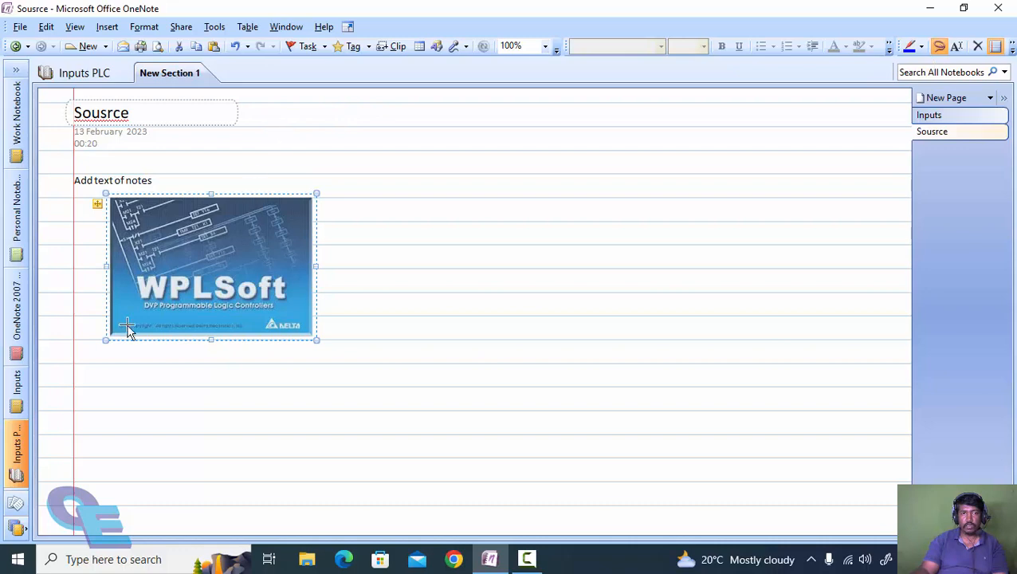
mouse_move(286, 386)
mouse_down()
mouse_move(353, 240)
mouse_move(356, 286)
mouse_up()
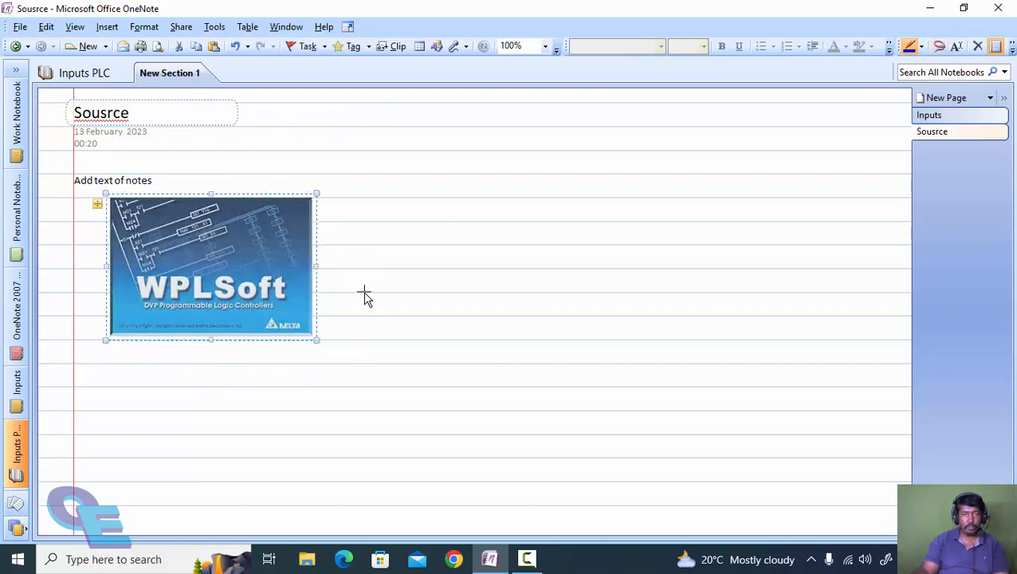
drag(279, 272, 238, 267)
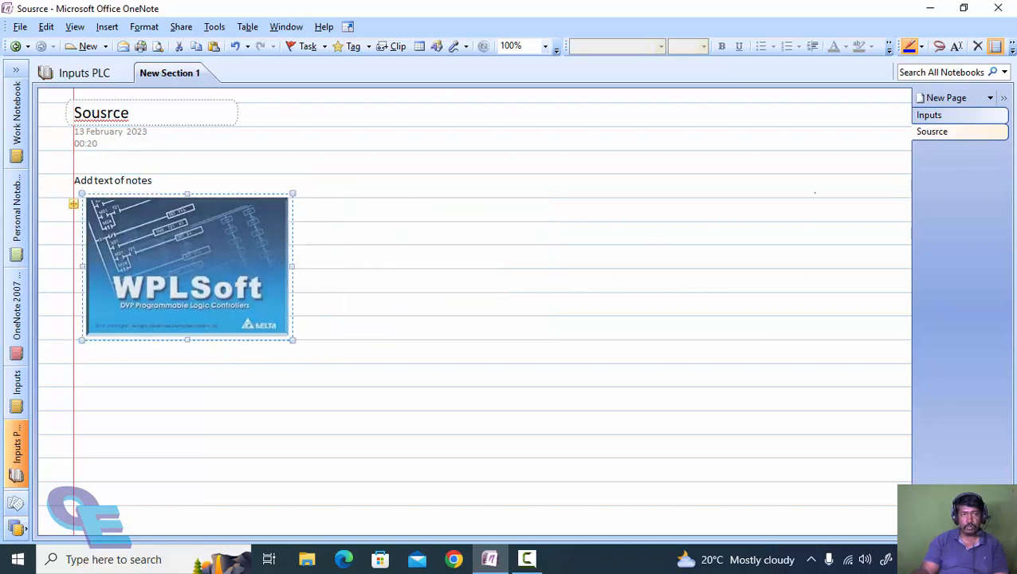
- Customize the current Blue (thin) pen to a thickness of 0.5 mm
click(920, 50)
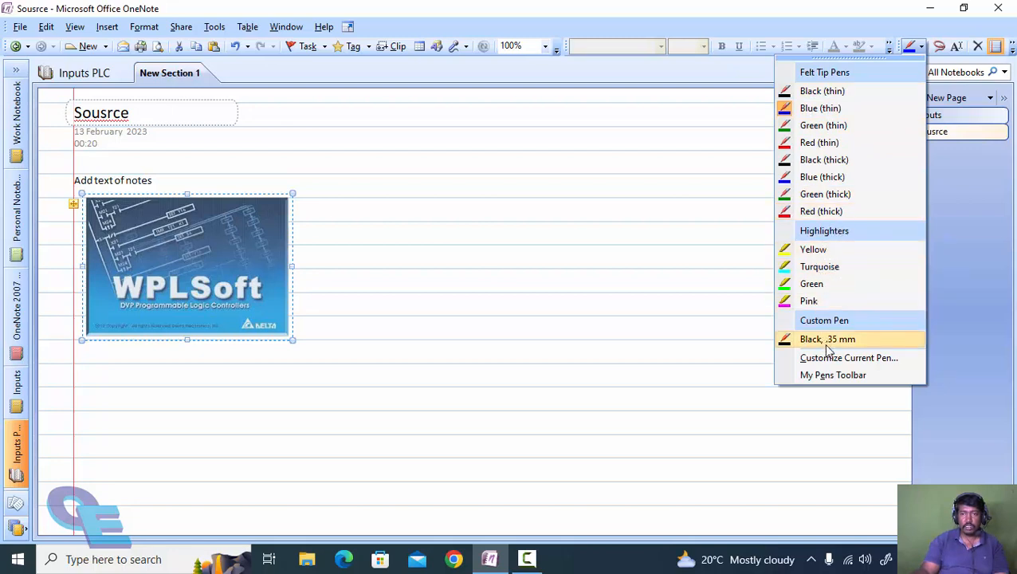
click(866, 360)
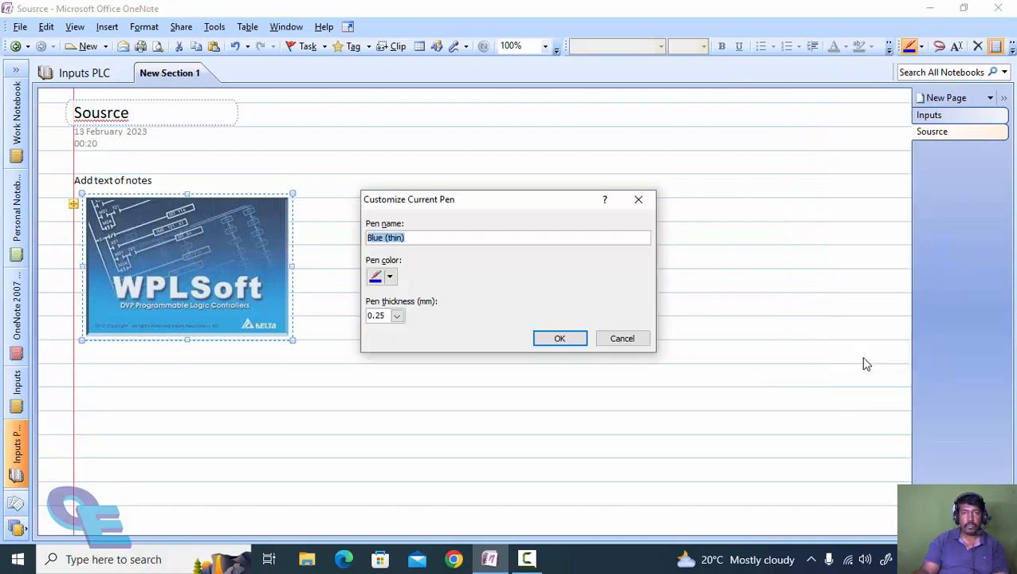
click(396, 317)
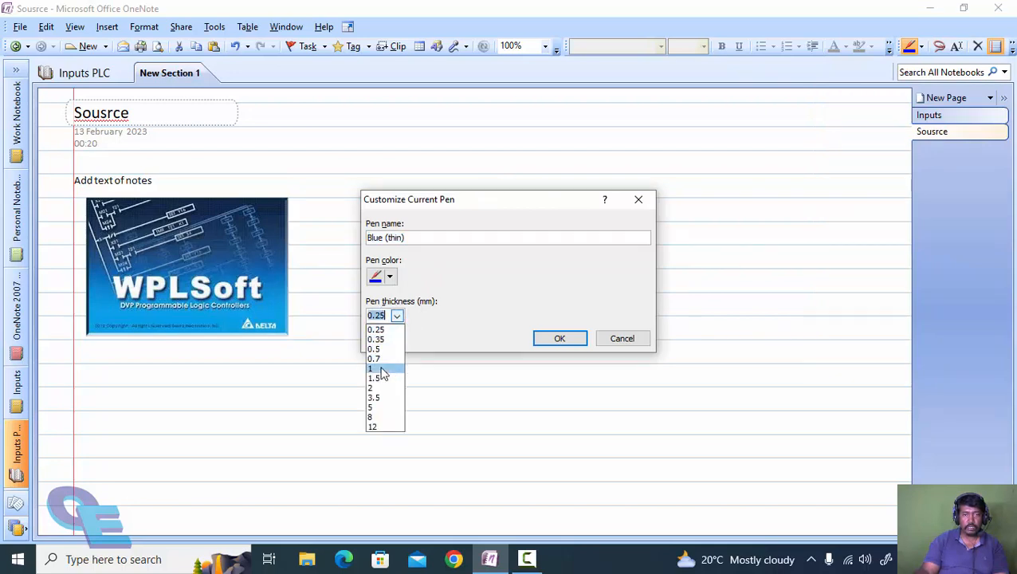
click(383, 350)
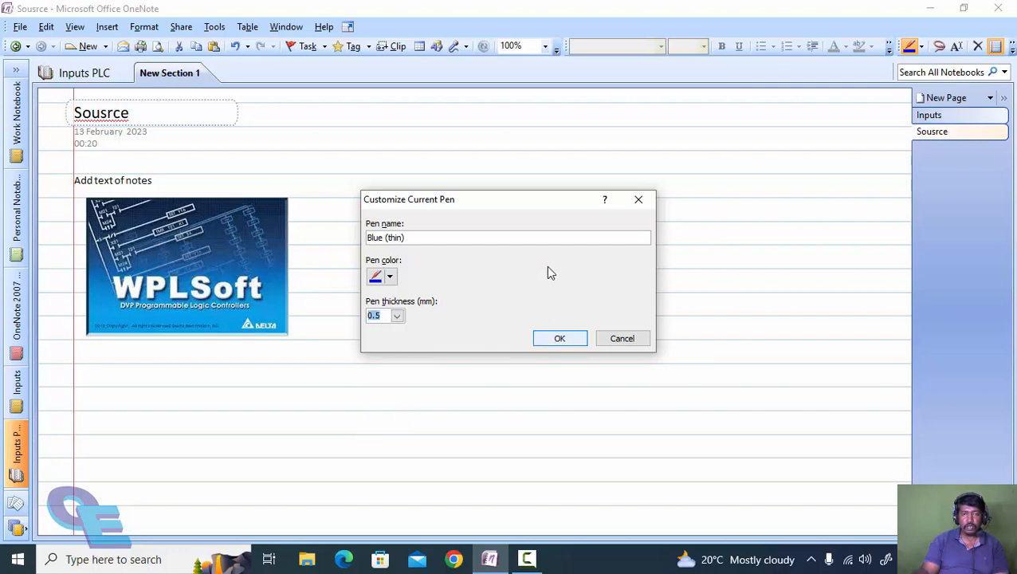
click(570, 341)
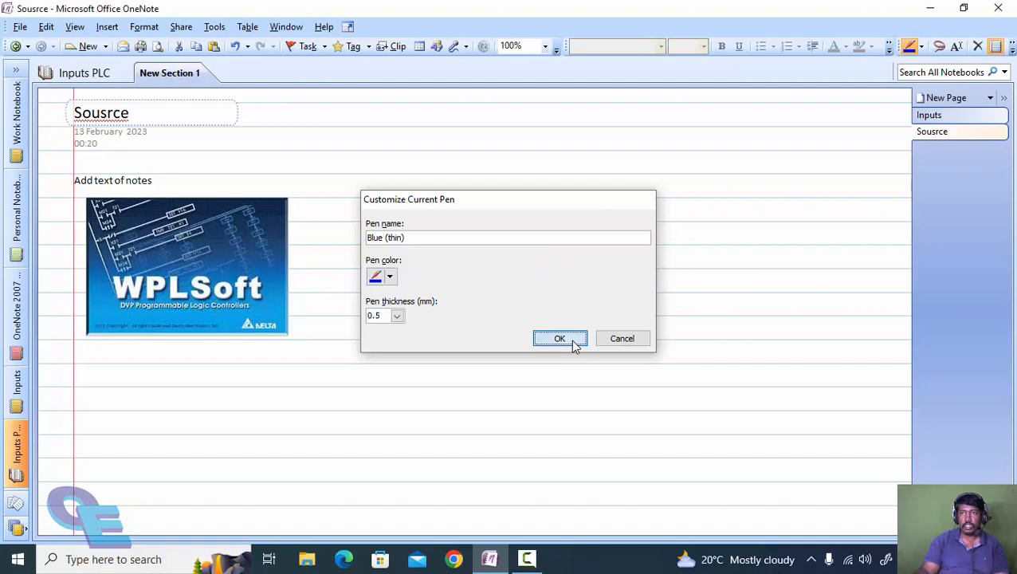
- Display the My Pens toolbar with the full set of pens and highlighters
click(921, 47)
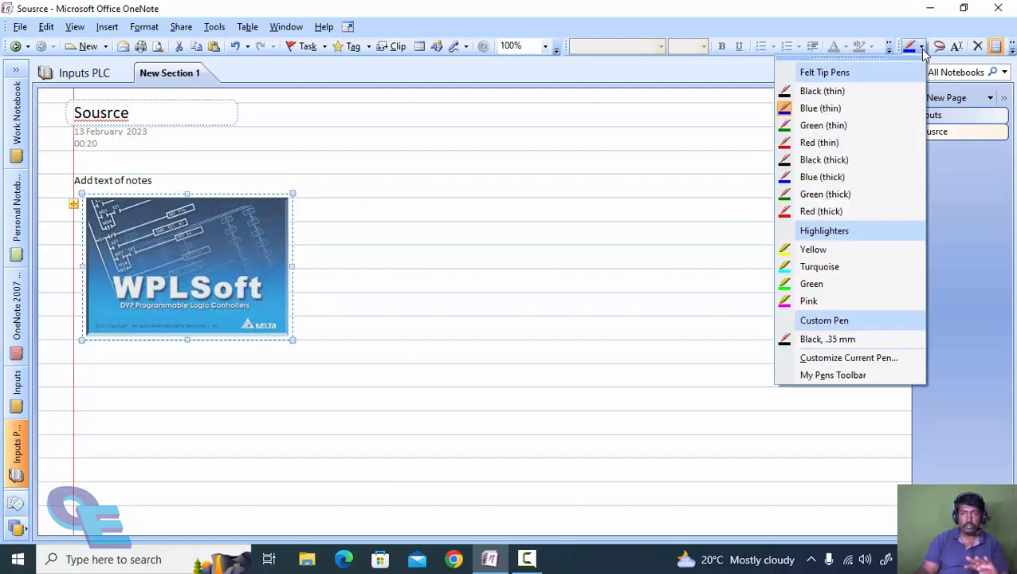
click(843, 374)
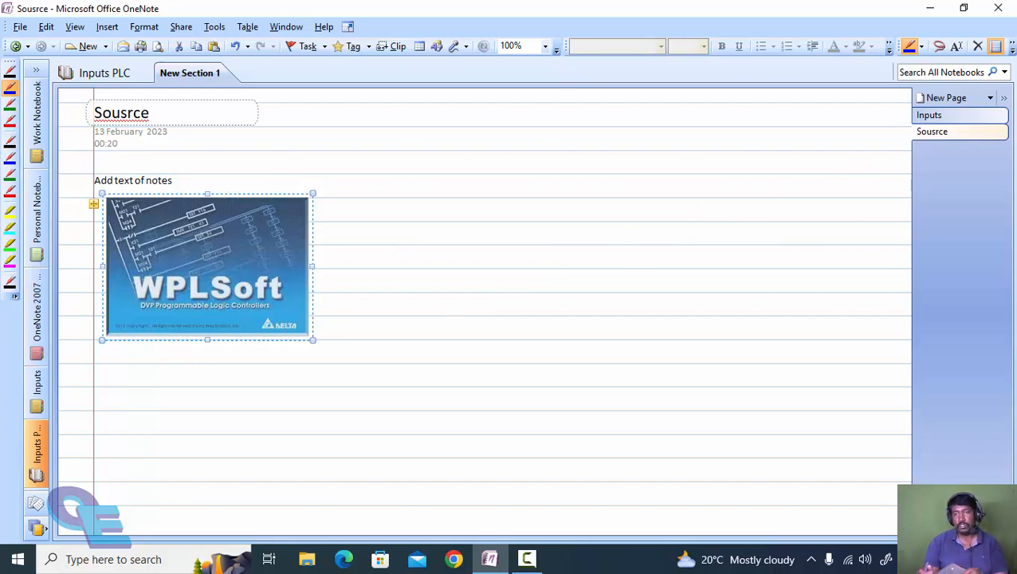
- Try several freehand test strokes with the thin blue pen in the empty area beside the WPLSoft picture
mouse_move(516, 341)
mouse_down()
mouse_move(557, 317)
mouse_move(596, 311)
mouse_move(592, 343)
mouse_up()
drag(614, 334, 625, 361)
mouse_move(646, 349)
mouse_down()
mouse_move(648, 362)
mouse_move(559, 281)
mouse_up()
mouse_move(666, 322)
mouse_down()
mouse_move(491, 301)
mouse_move(559, 342)
mouse_up()
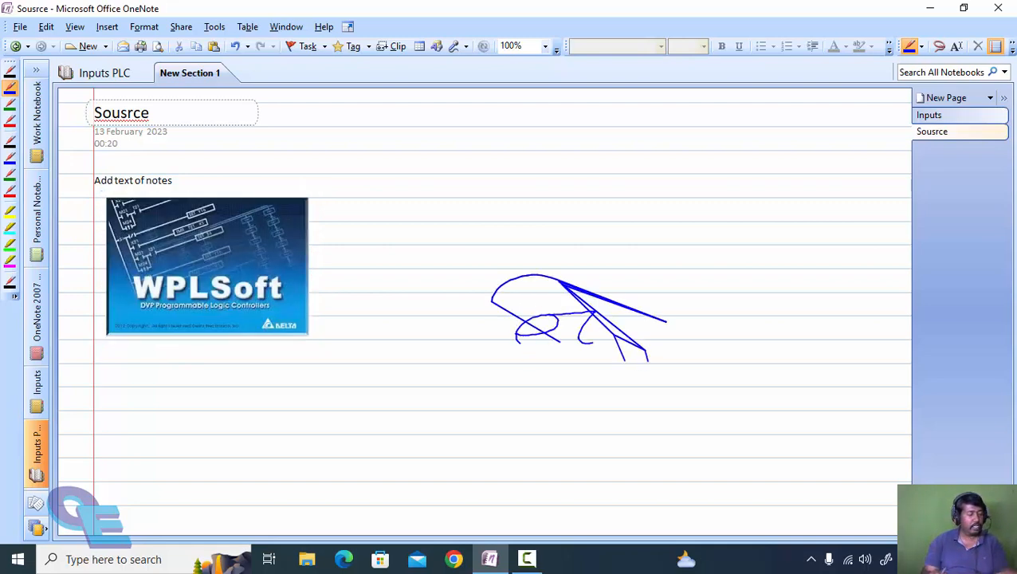
- Undo the blue test strokes and the earlier shifts of the WPLSoft picture
key(ctrl+z)
key(ctrl+z)
key(ctrl+z)
key(ctrl+z)
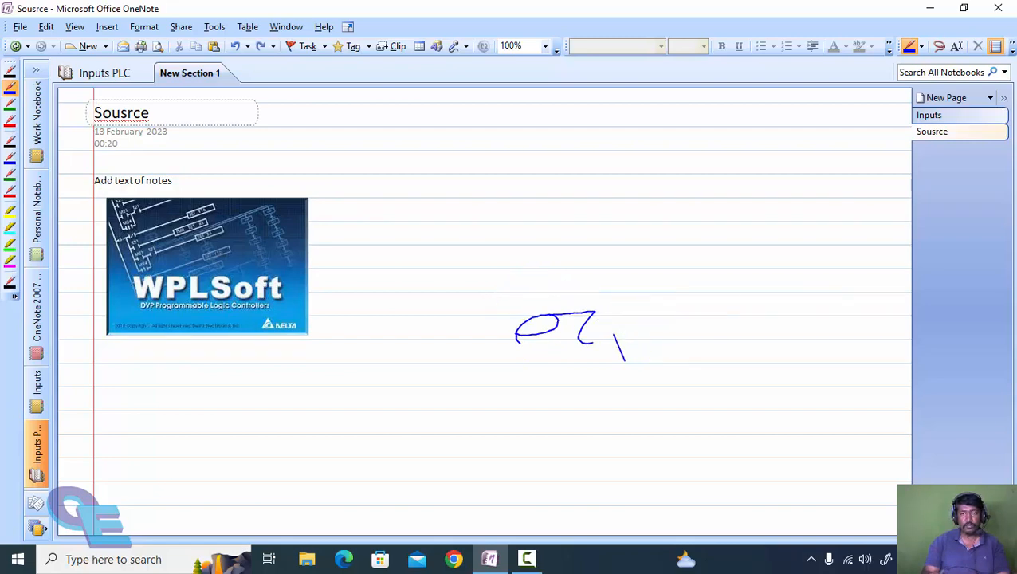
key(ctrl+z)
key(ctrl+z)
key(ctrl+z)
key(ctrl+z)
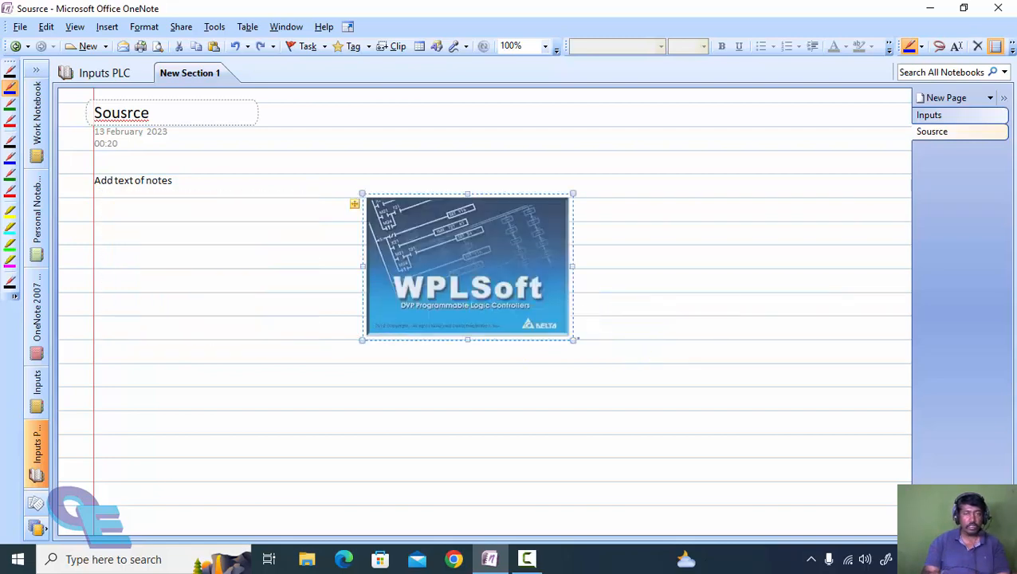
key(ctrl+z)
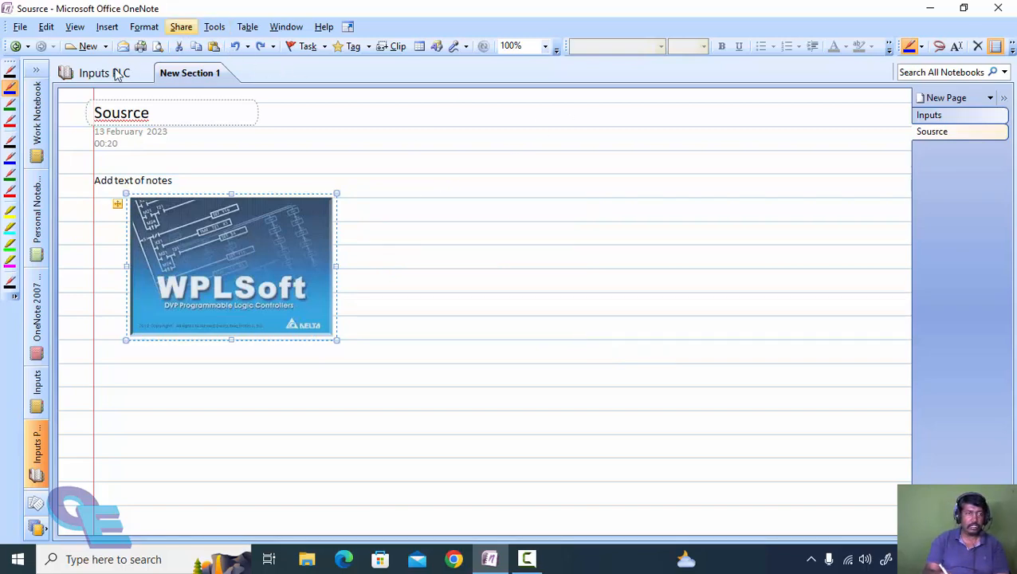
- Draw a graph beside the WPLSoft picture with the thin blue pen: two axes labelled X and Y and a short wavy curve
click(11, 87)
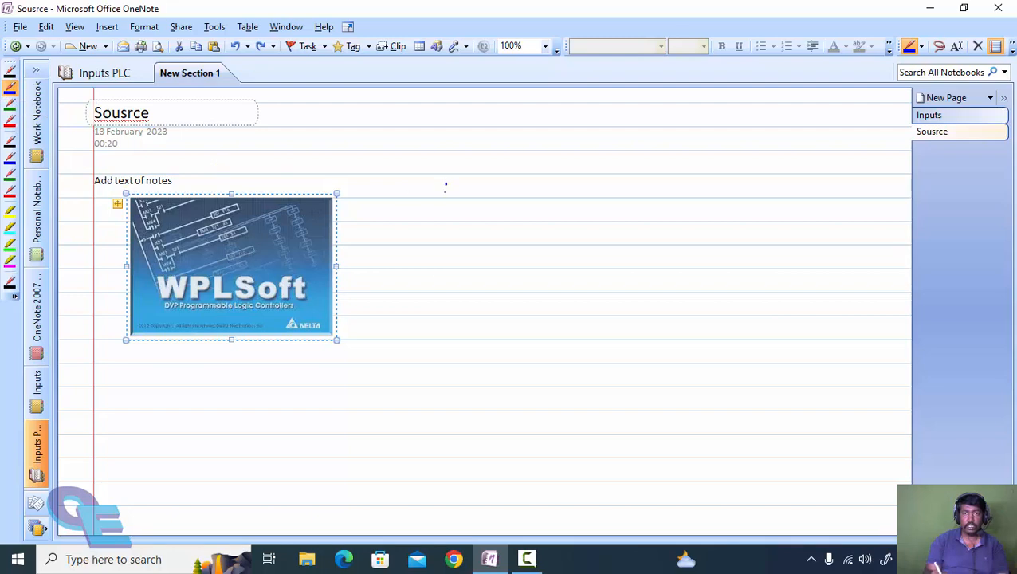
mouse_move(446, 184)
mouse_down()
mouse_move(436, 282)
mouse_move(575, 250)
mouse_up()
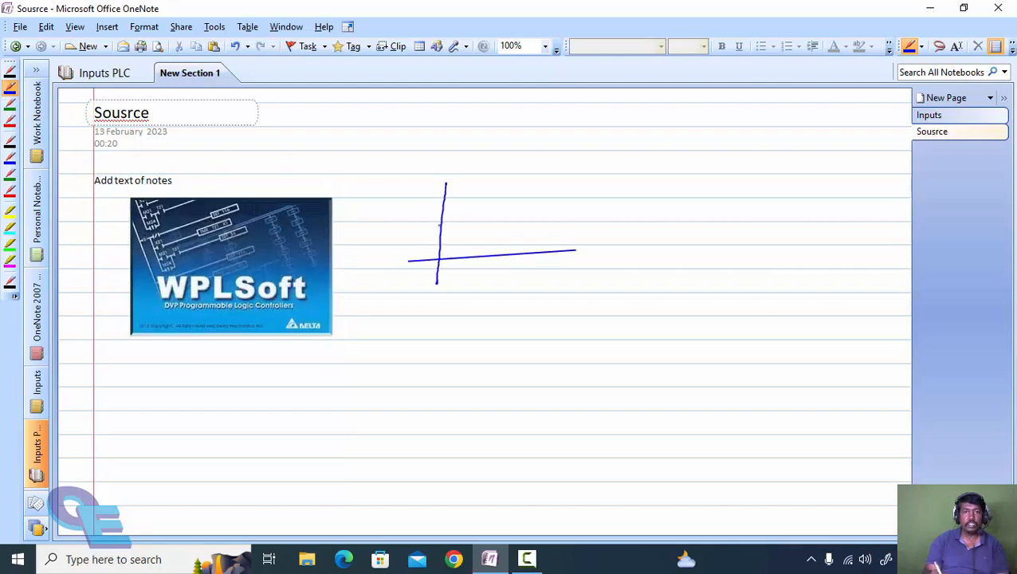
drag(438, 229, 498, 217)
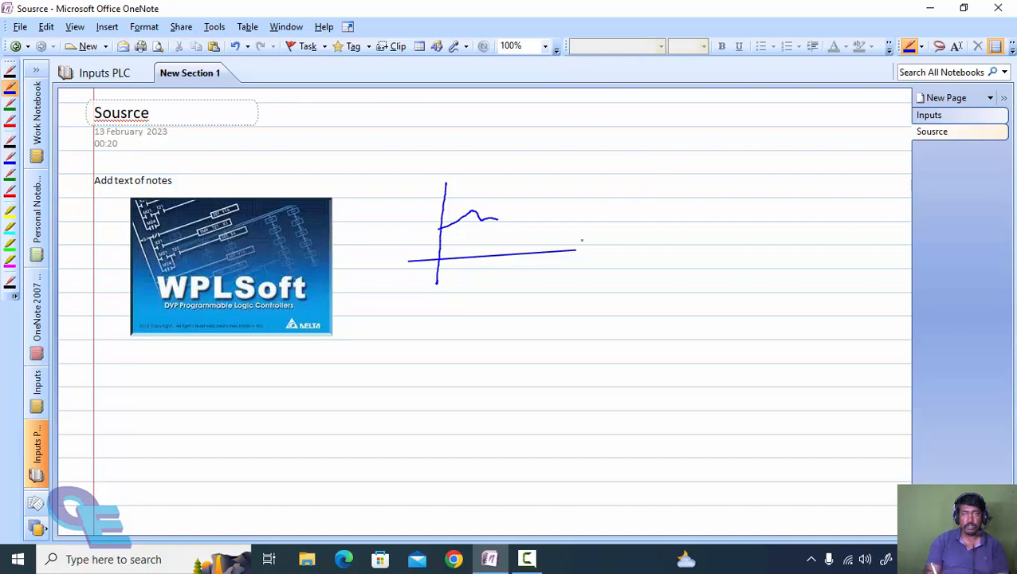
drag(493, 280, 572, 268)
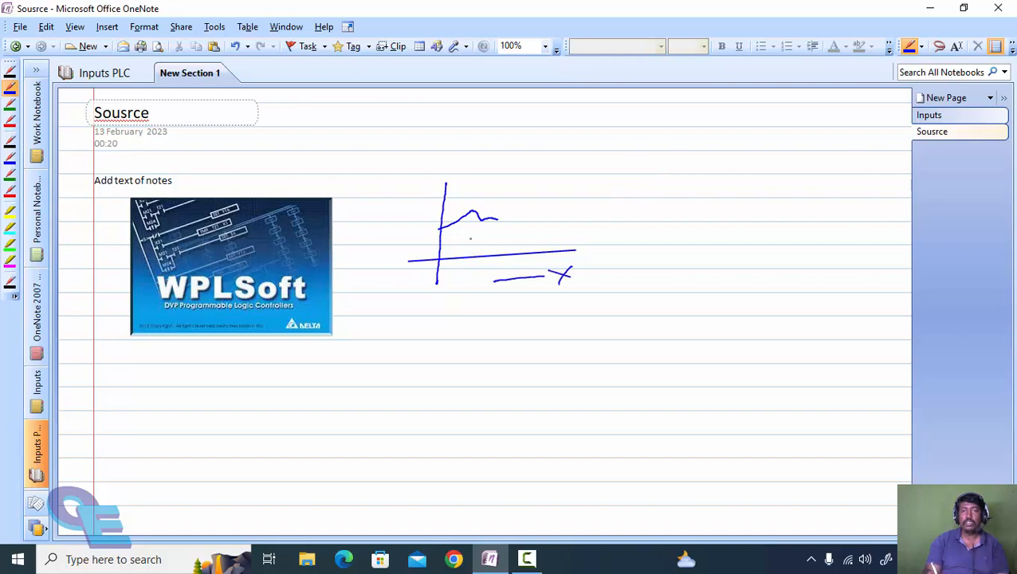
drag(416, 189, 415, 213)
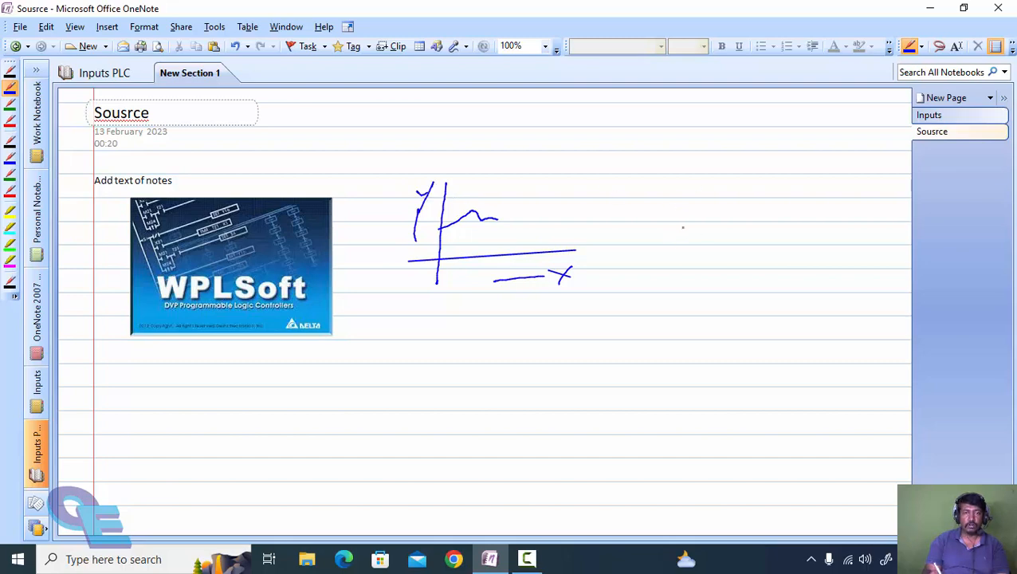
- Sketch a block labelled I/P beside the graph, with an X0 input line and an output arrow labelled PLC
mouse_move(695, 223)
mouse_down()
mouse_move(697, 272)
mouse_move(752, 222)
mouse_move(781, 271)
mouse_up()
drag(693, 274, 801, 266)
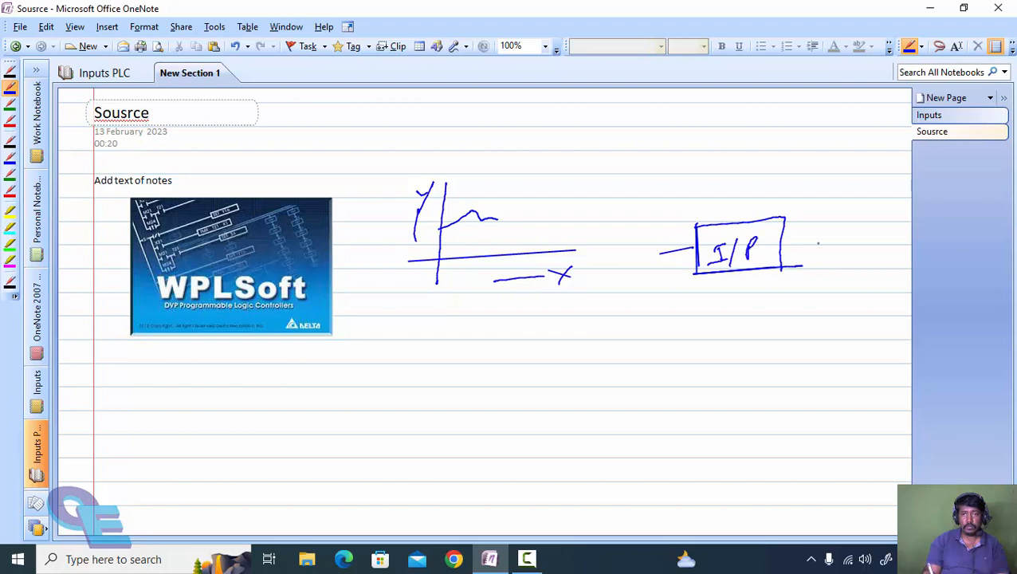
drag(784, 247, 826, 242)
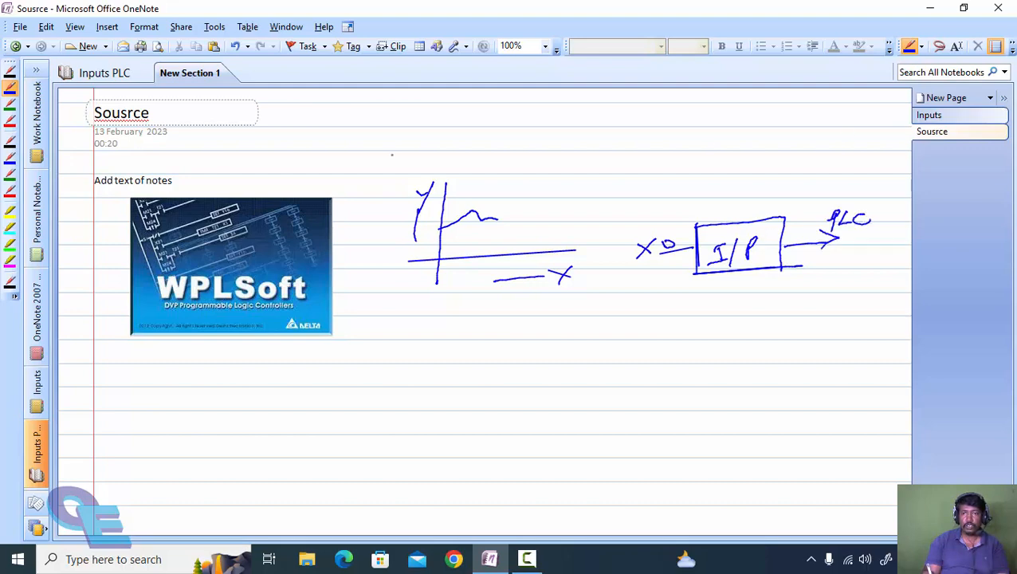
- Select the thin red pen and undo the latest ink back to the I/P block with its input line, removing X0, PLC and the arrow
click(10, 119)
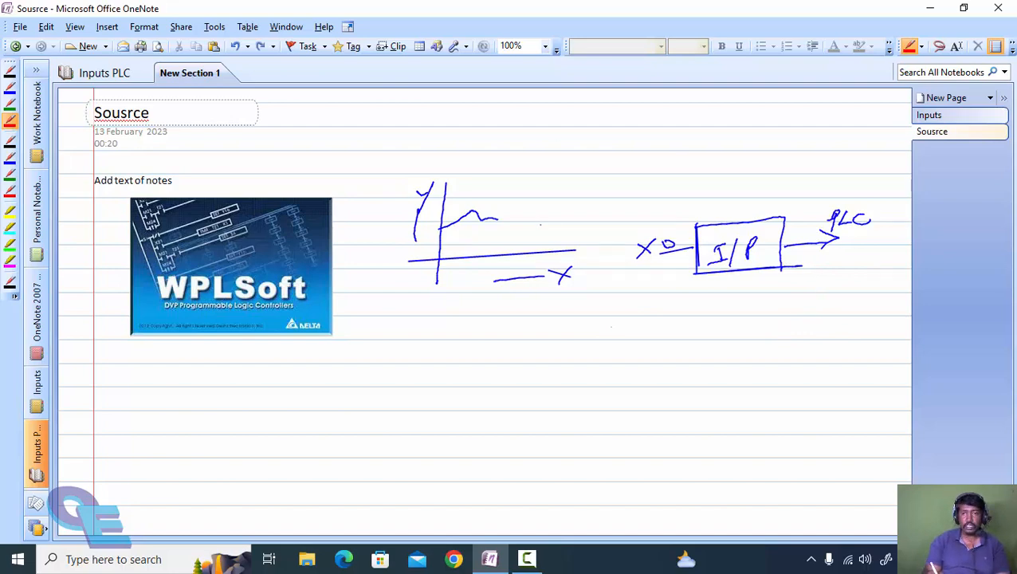
key(ctrl+z)
key(ctrl+z)
key(ctrl+z)
key(ctrl+z)
key(ctrl+z)
key(ctrl+z)
key(ctrl+z)
key(ctrl+z)
key(ctrl+z)
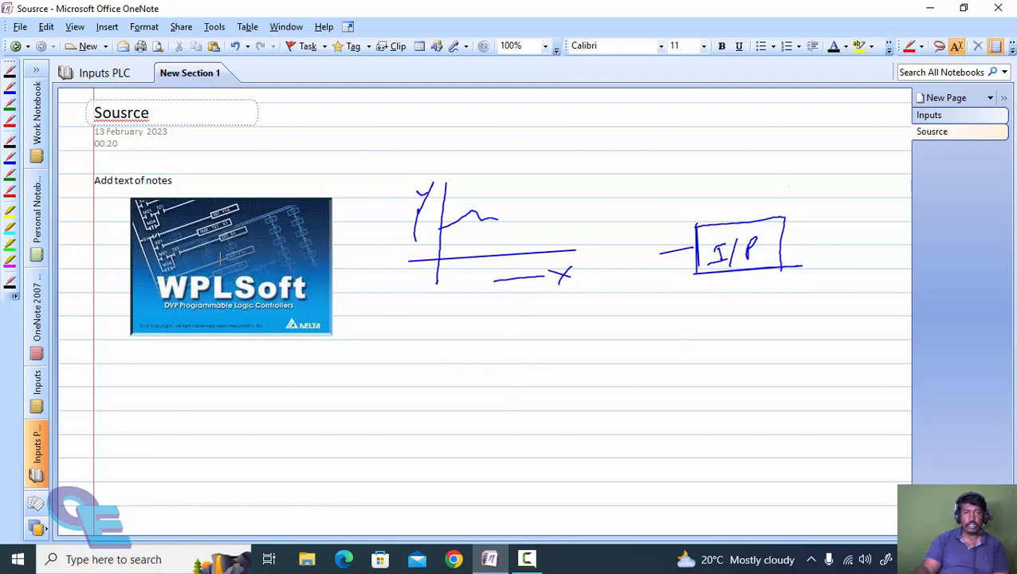
- Add the sample text "czxczxcc" below the graph and insert a 2 x 4 table under it
text(czxczxcc)
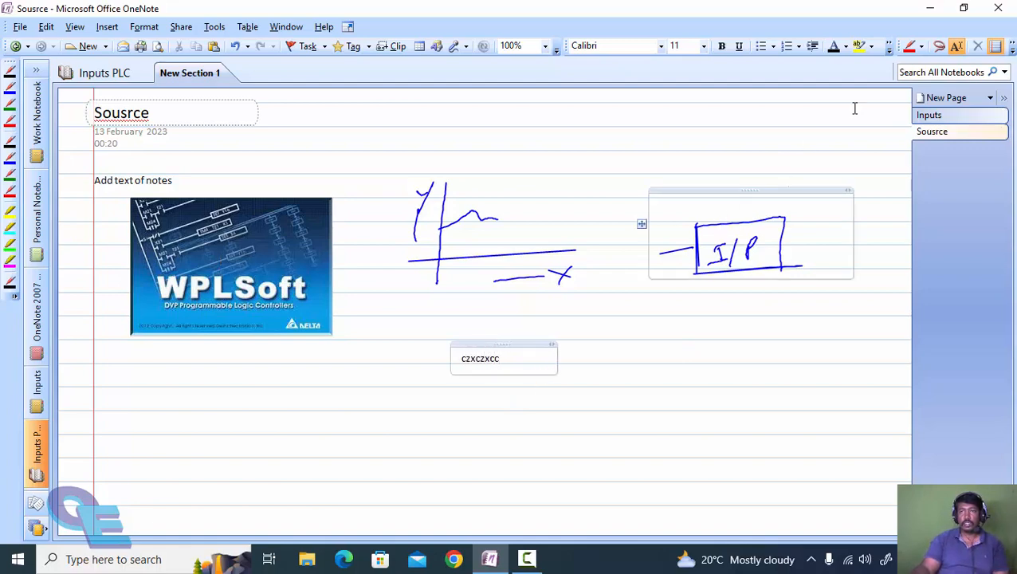
click(420, 47)
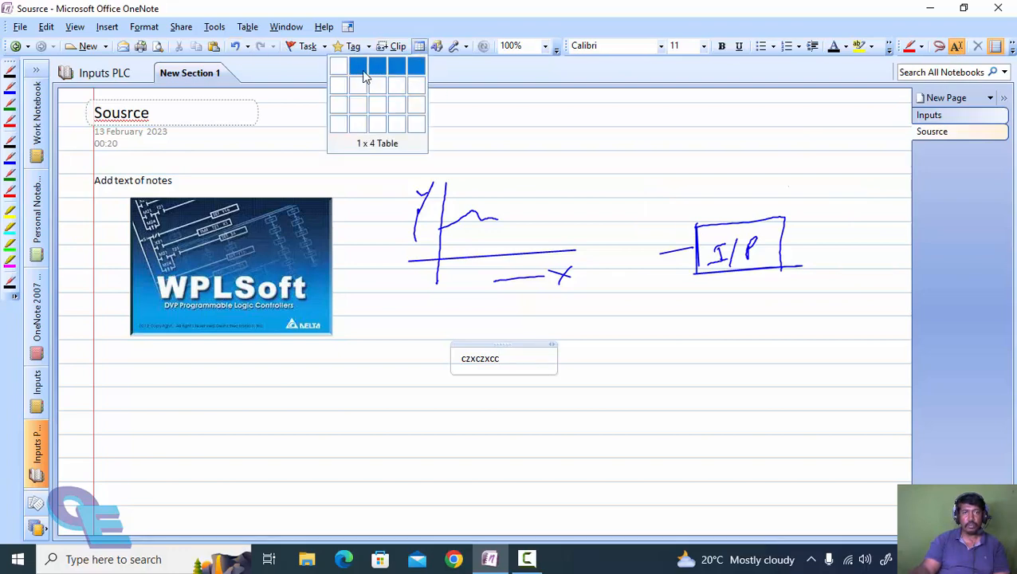
click(365, 100)
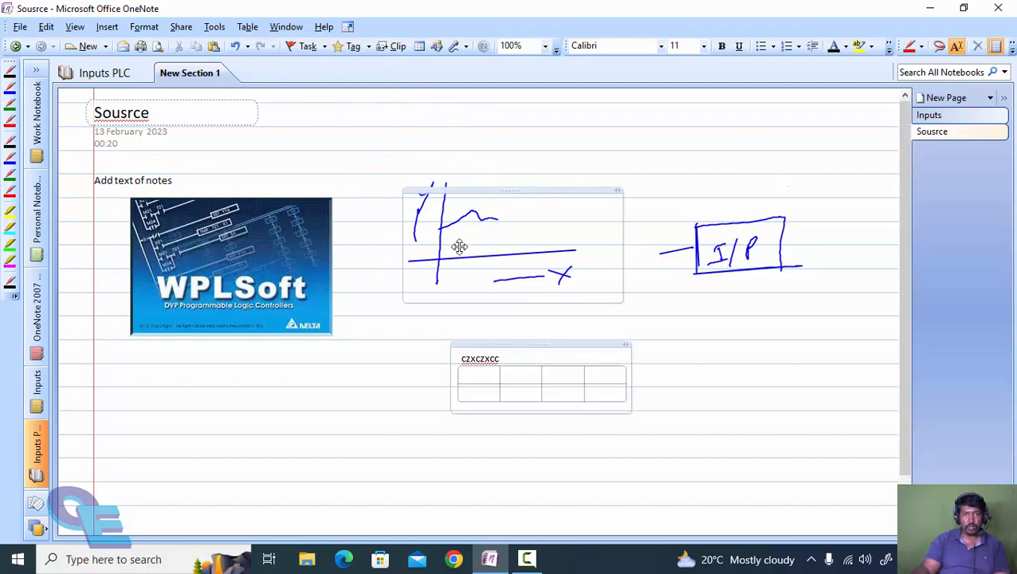
- Try relocating the graph ink and the table container, and undo these moves together with the table insertion
drag(458, 245, 270, 358)
click(519, 383)
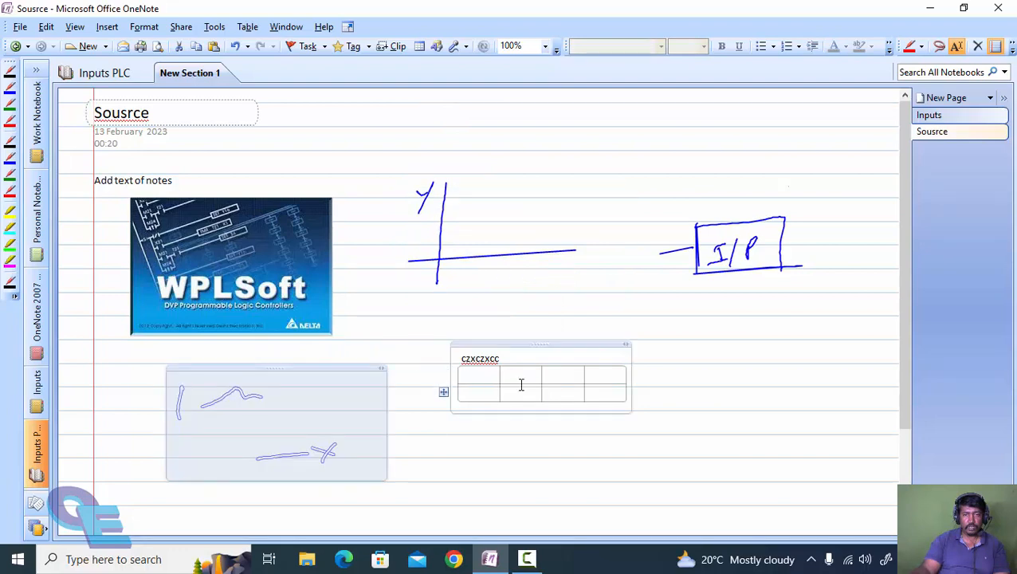
drag(540, 345, 586, 275)
key(ctrl+z)
key(ctrl+z)
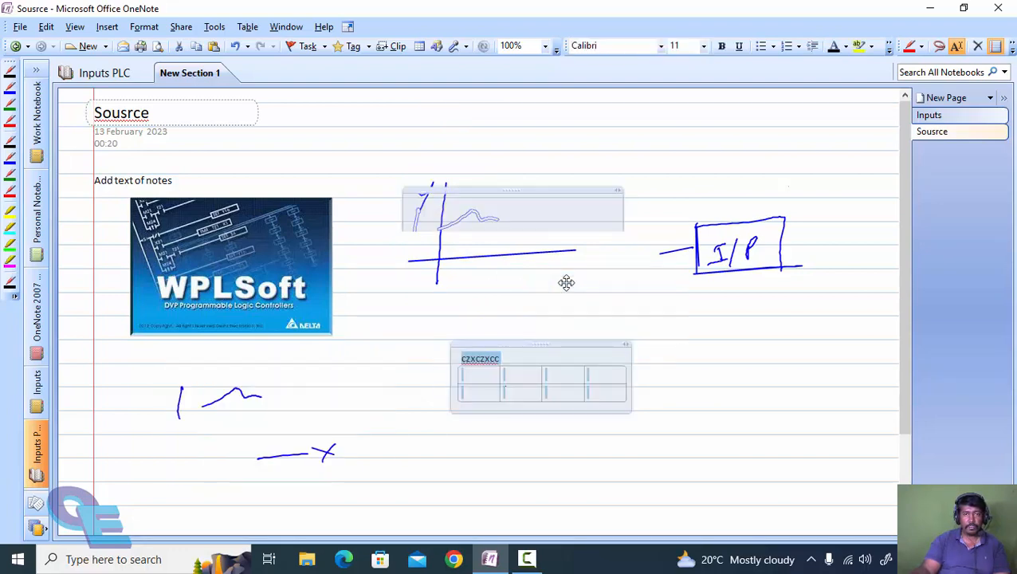
key(ctrl+z)
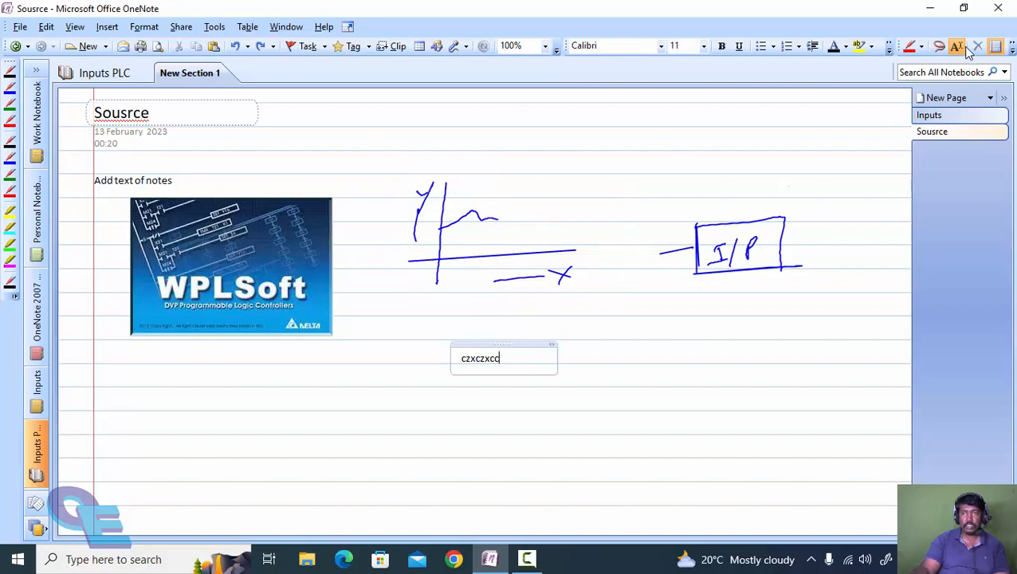
- Lasso the entire graph with its axes and labels and move it below the WPLSoft picture
click(937, 47)
drag(347, 222, 440, 311)
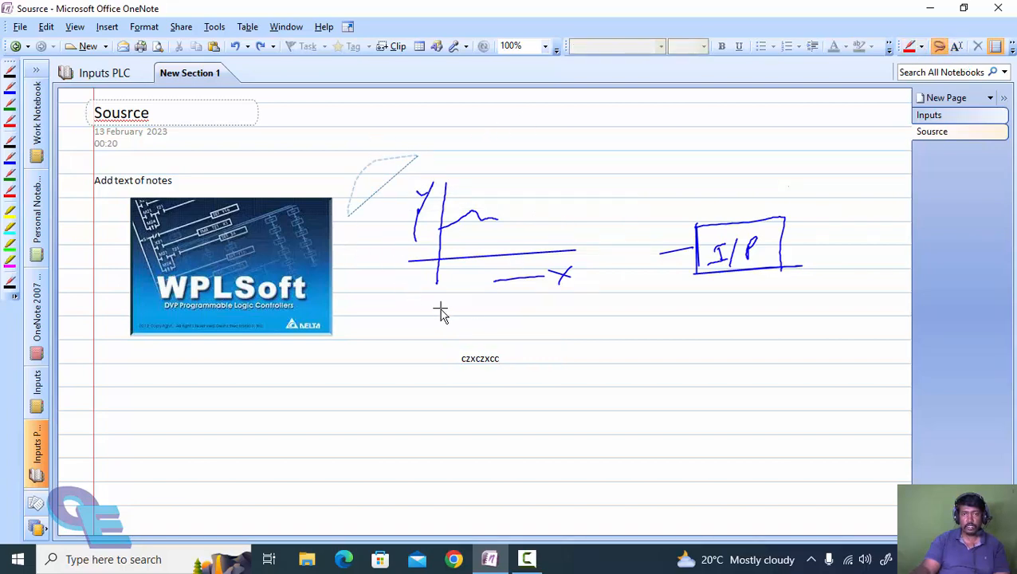
mouse_move(630, 318)
mouse_down()
mouse_move(574, 204)
mouse_move(454, 155)
mouse_move(424, 155)
mouse_move(443, 175)
mouse_up()
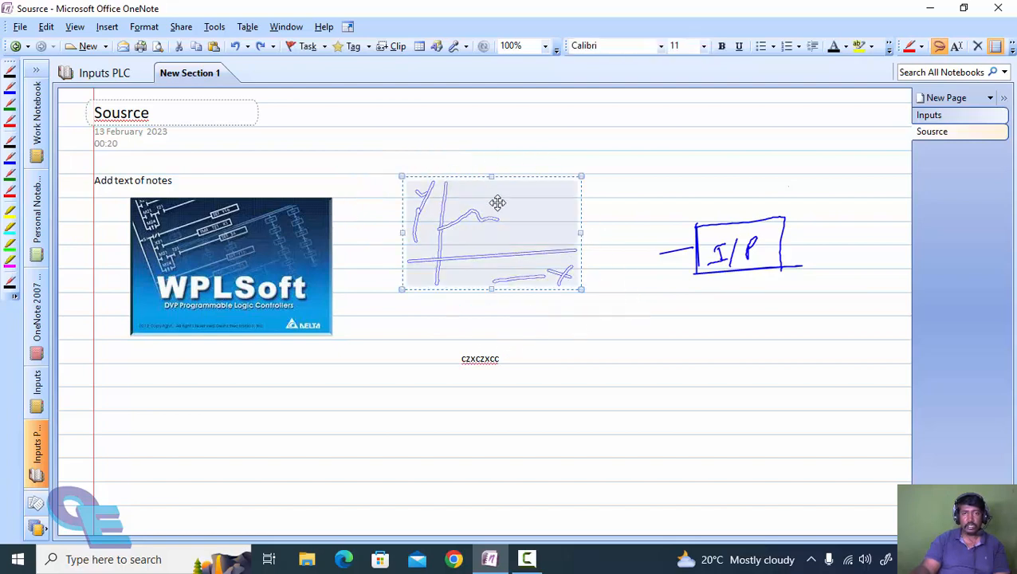
drag(525, 343, 206, 404)
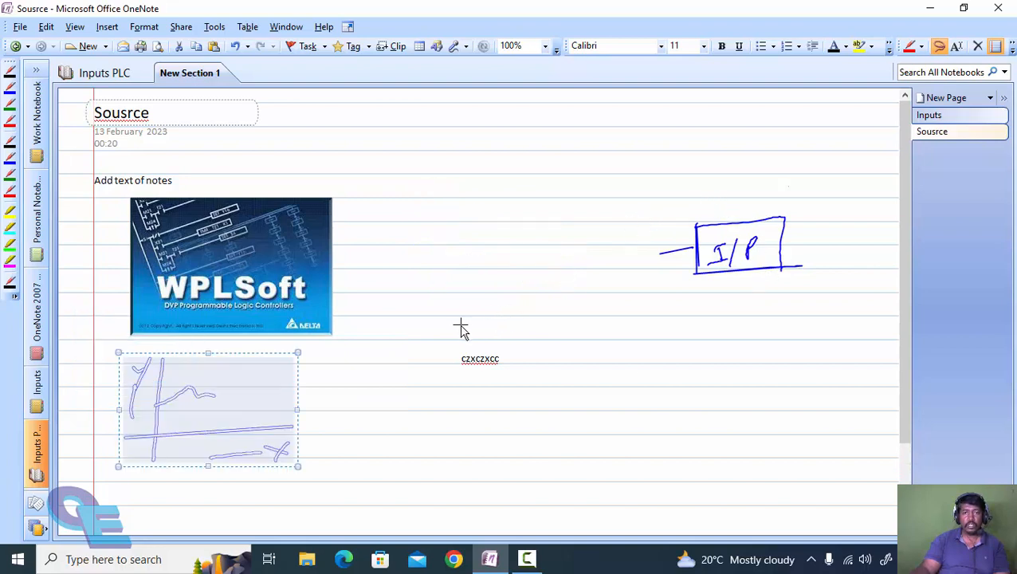
- Lasso the "czxczxcc" text, move it up level with the page date, and delete it
drag(431, 343, 476, 356)
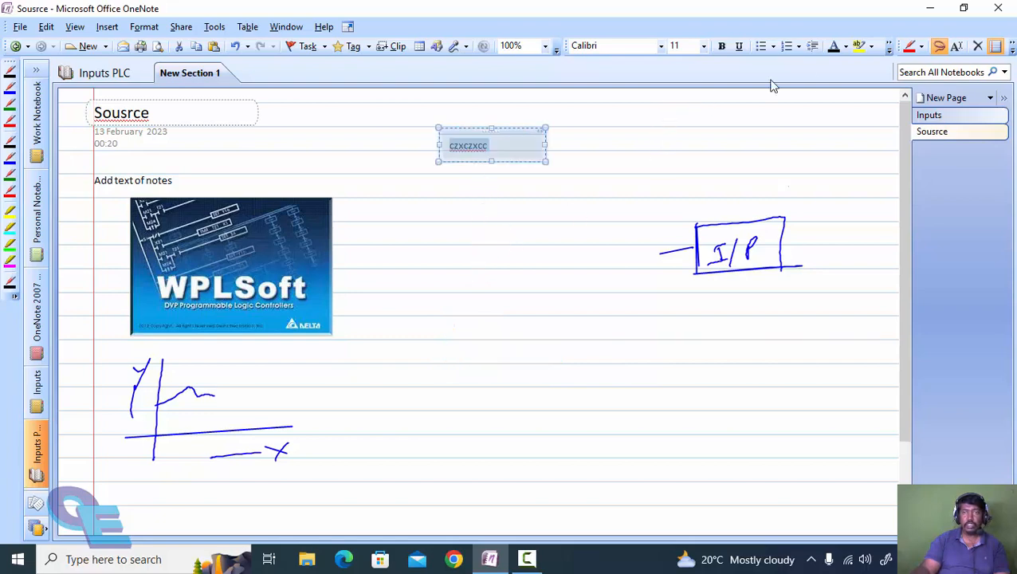
click(956, 46)
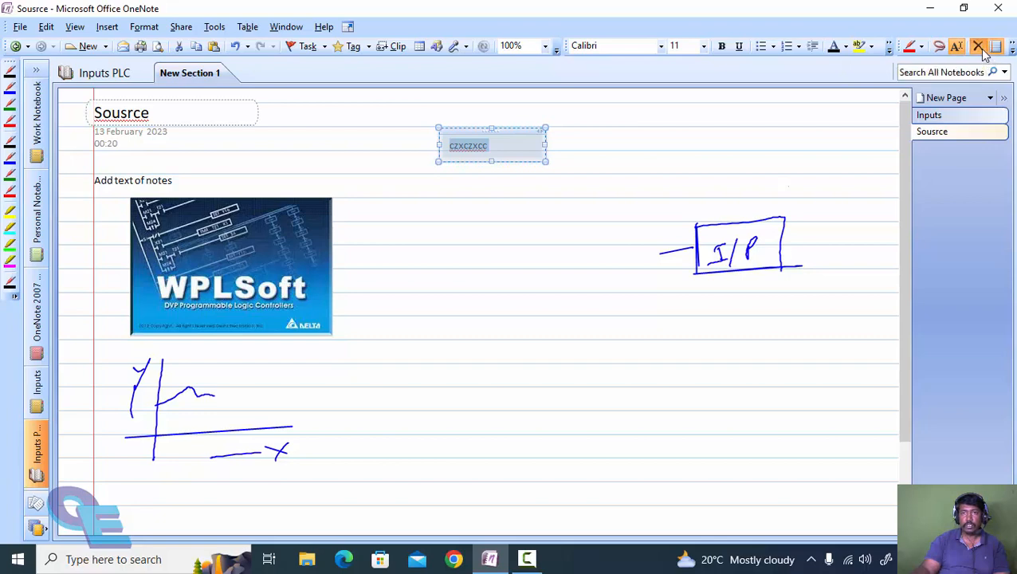
click(978, 46)
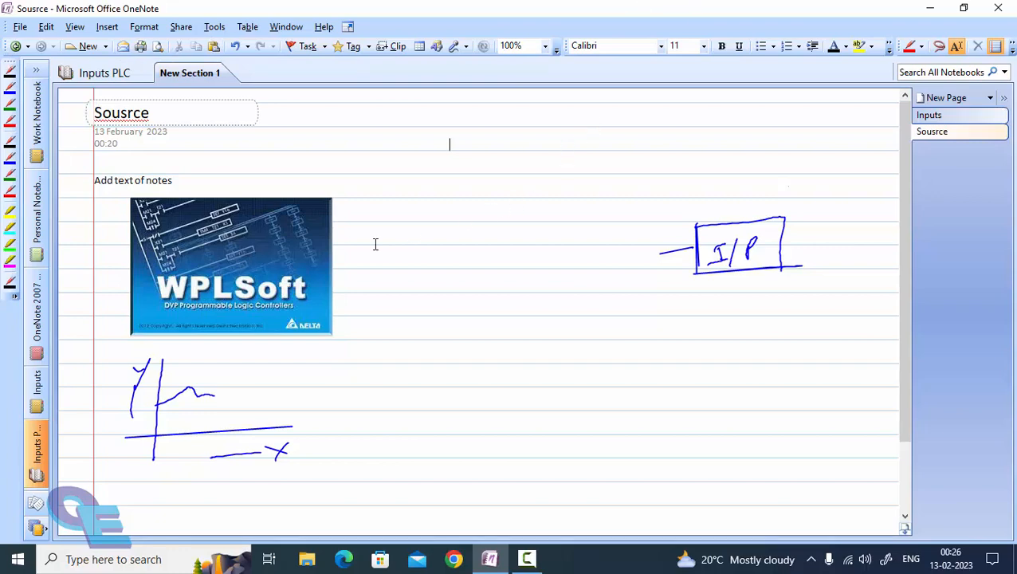
- Highlight the "Add text of notes" line in yellow and the upper part of the graph in pink
click(10, 211)
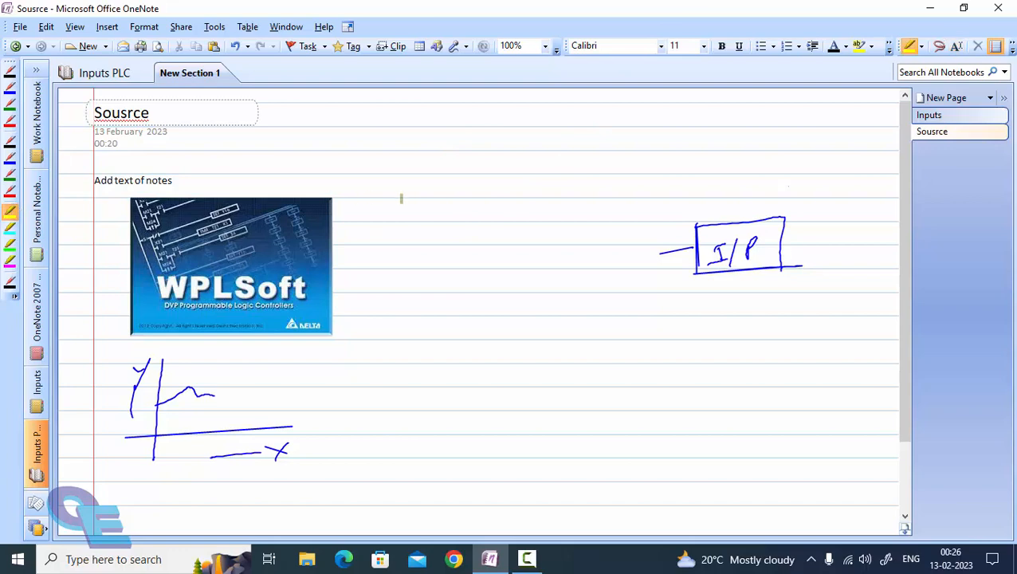
mouse_move(148, 167)
mouse_down()
mouse_move(84, 169)
mouse_move(174, 181)
mouse_up()
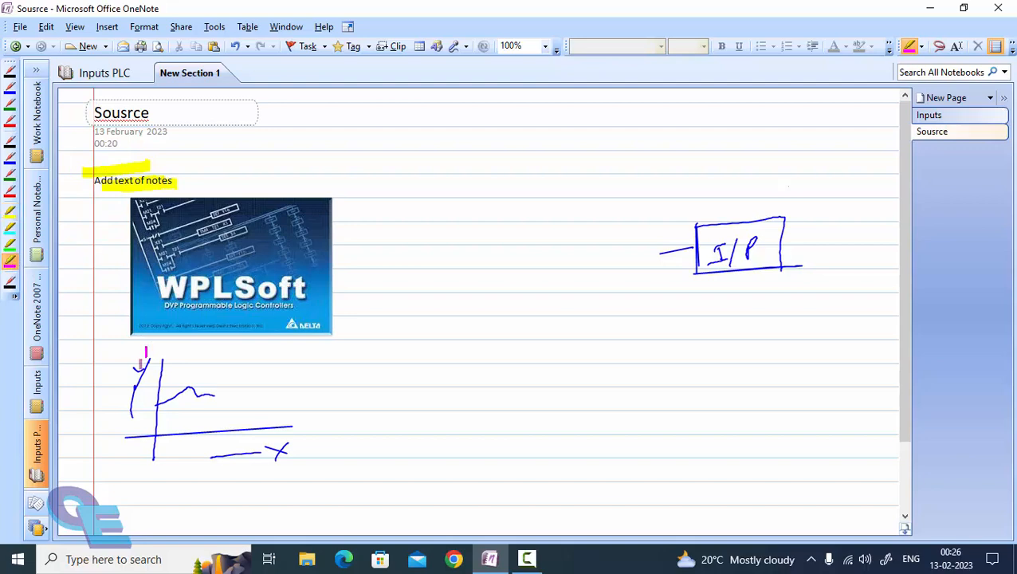
drag(145, 353, 139, 373)
drag(171, 389, 191, 382)
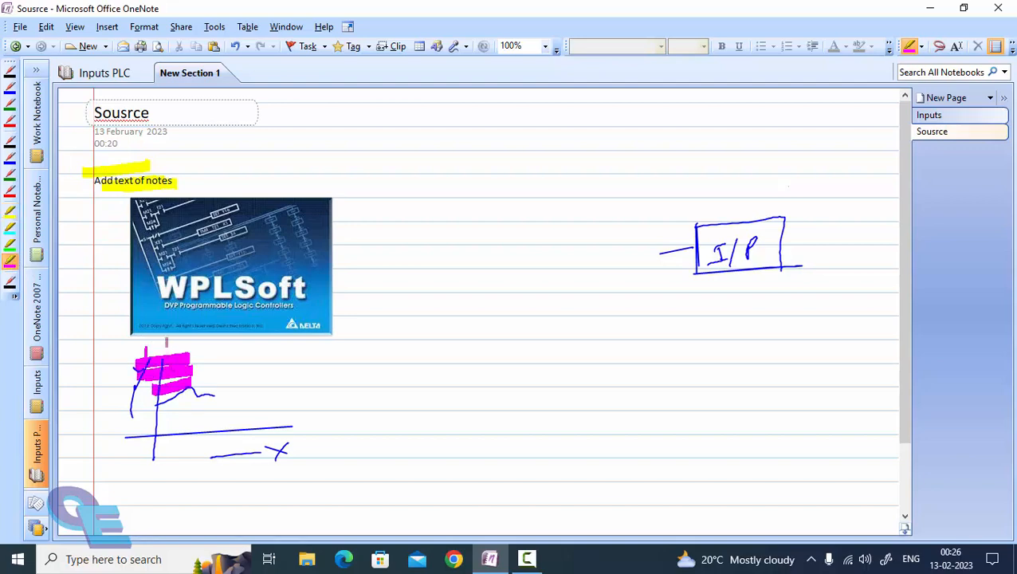
key(Escape)
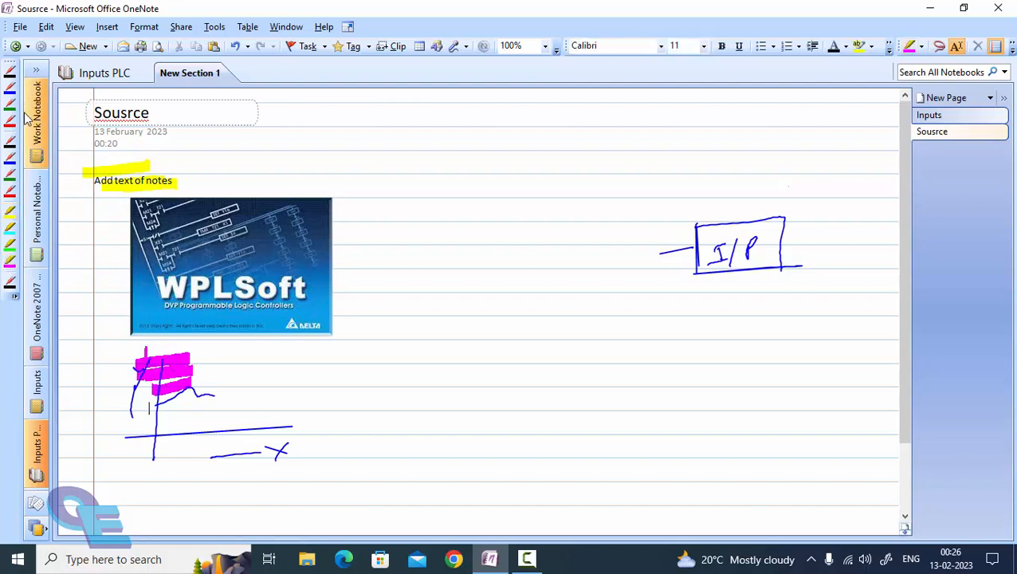
- Draw a freehand scribble with the thin black pen beside the WPLSoft picture
click(10, 72)
mouse_move(380, 185)
mouse_down()
mouse_move(390, 199)
mouse_move(485, 194)
mouse_up()
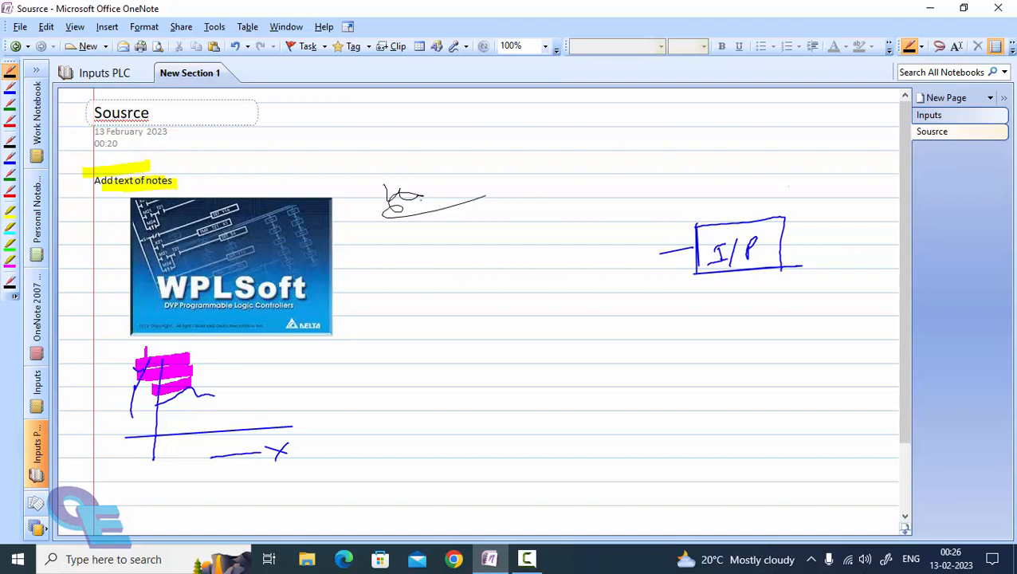
- Switch to the Inputs page and examine the Save As options for file name, type and page range without saving
click(932, 131)
click(948, 120)
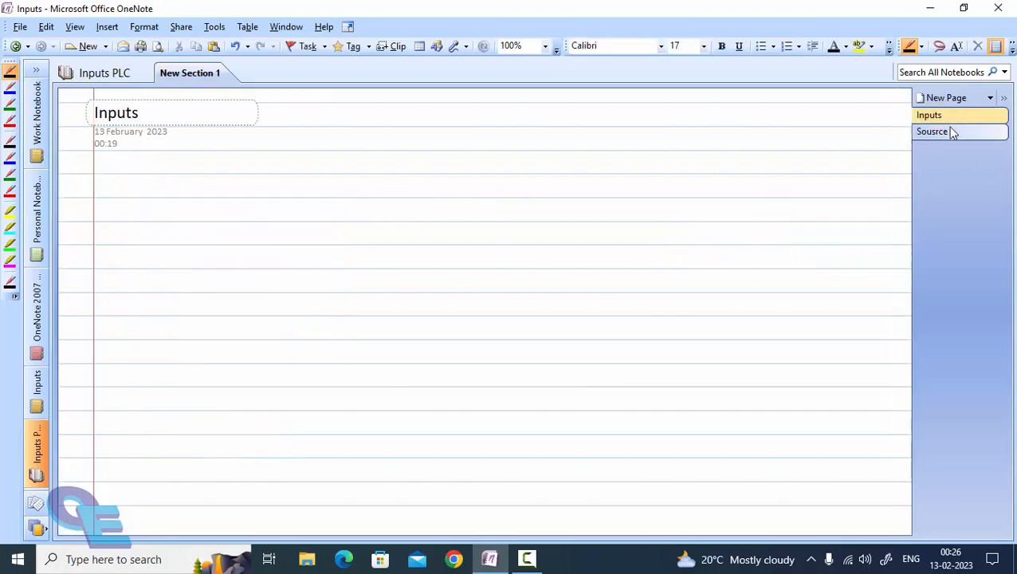
click(20, 28)
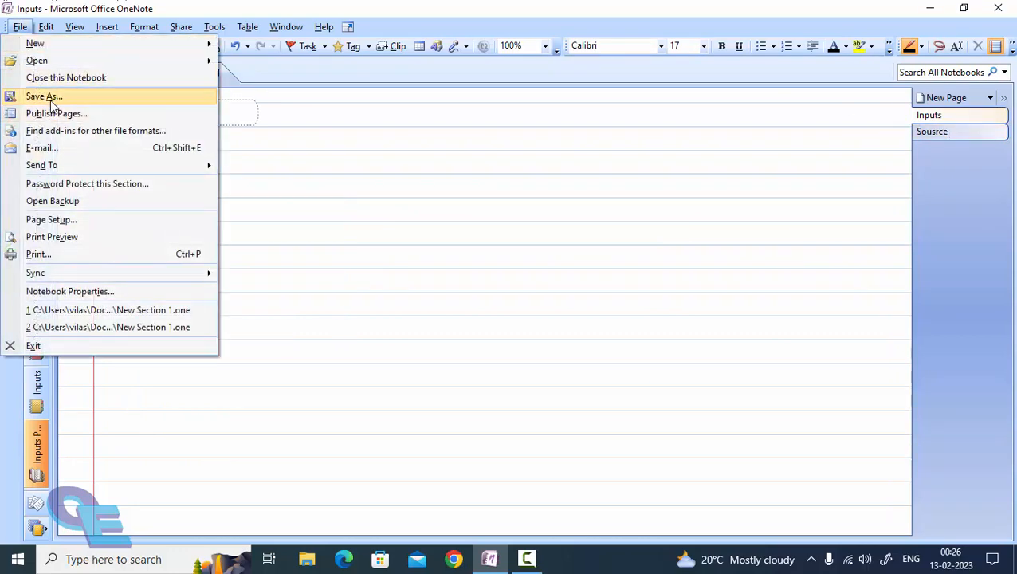
click(48, 98)
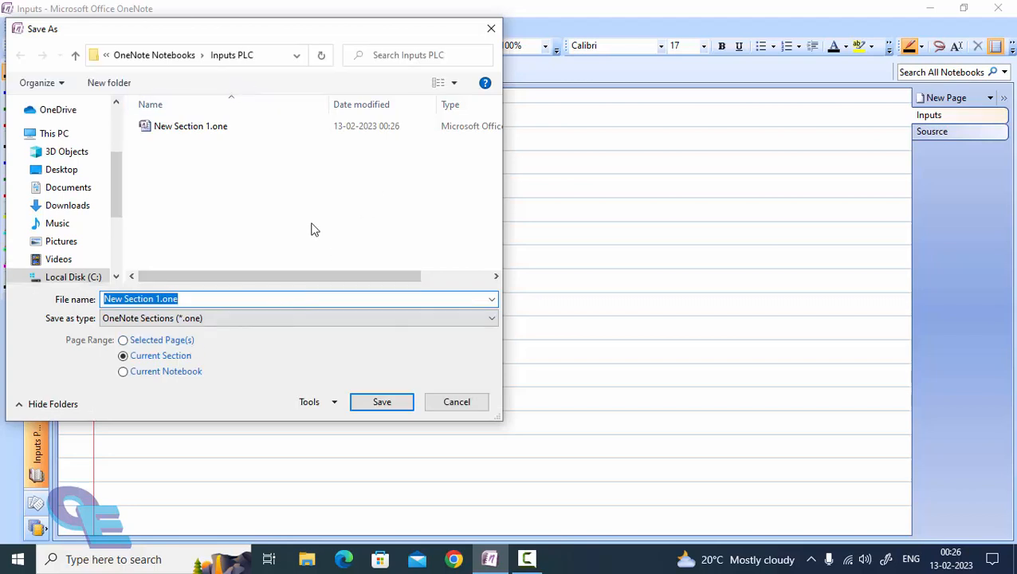
click(470, 404)
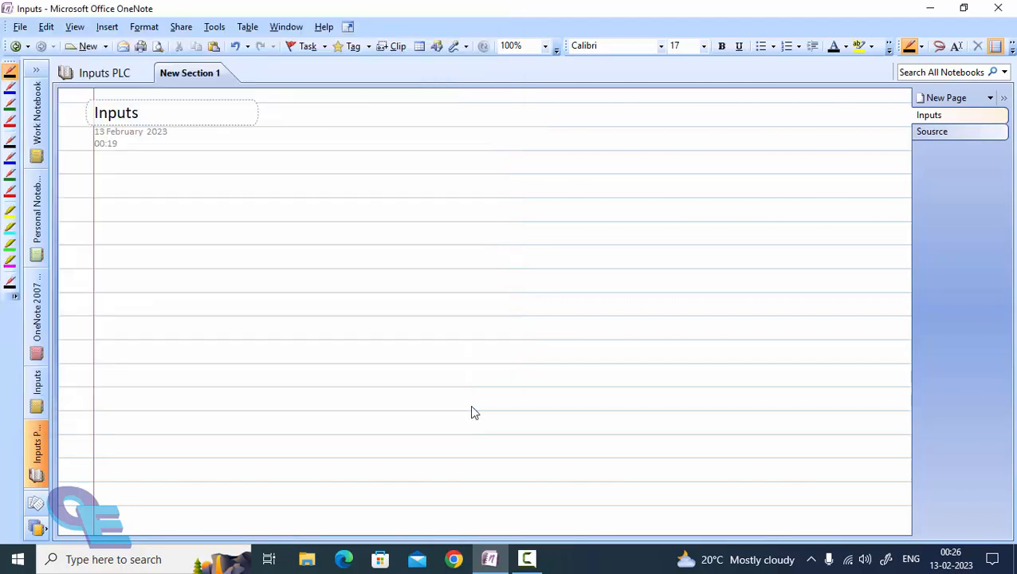